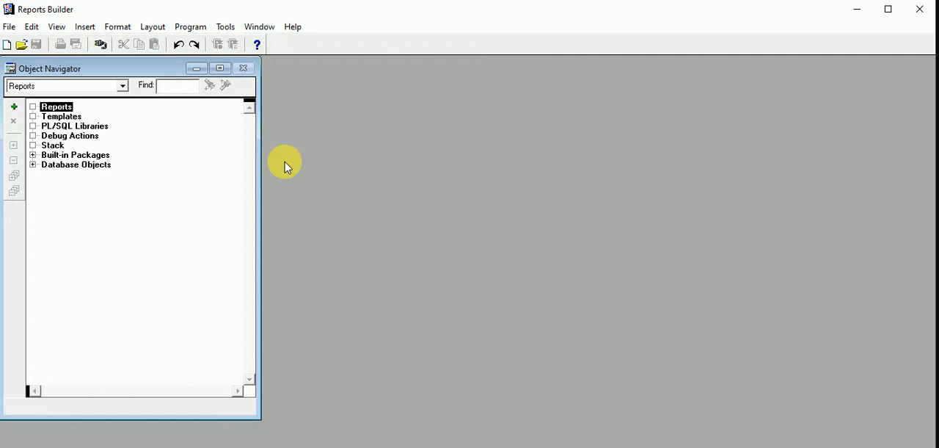
- Try to connect to the mg_prod database with the prefilled user name and the account password
{"action": "left_click", "coordinate": [9, 28]}
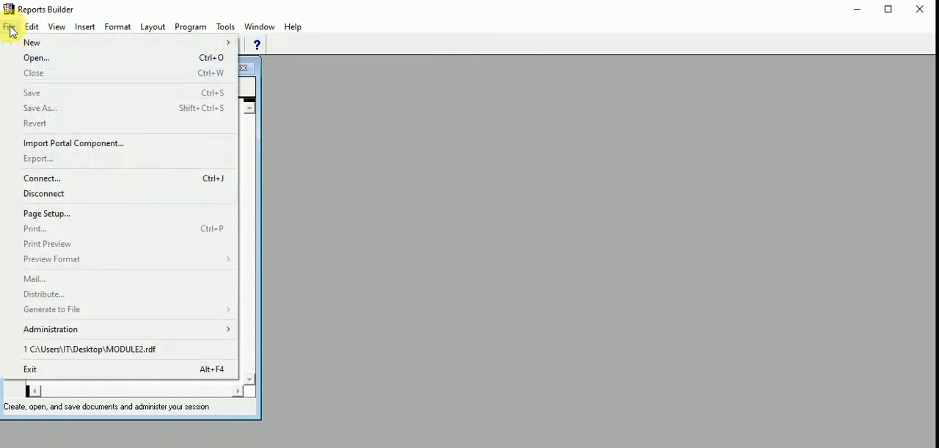
{"action": "left_click", "coordinate": [59, 179]}
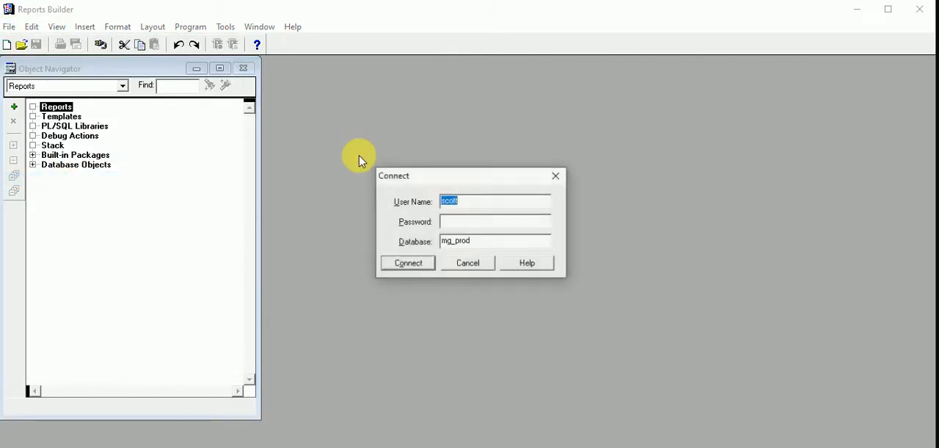
{"action": "left_click", "coordinate": [516, 221]}
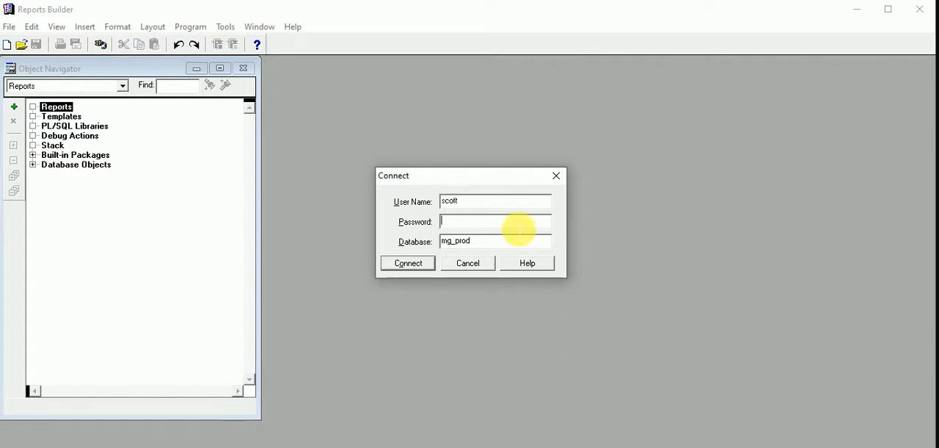
{"action": "type", "text": "tiger"}
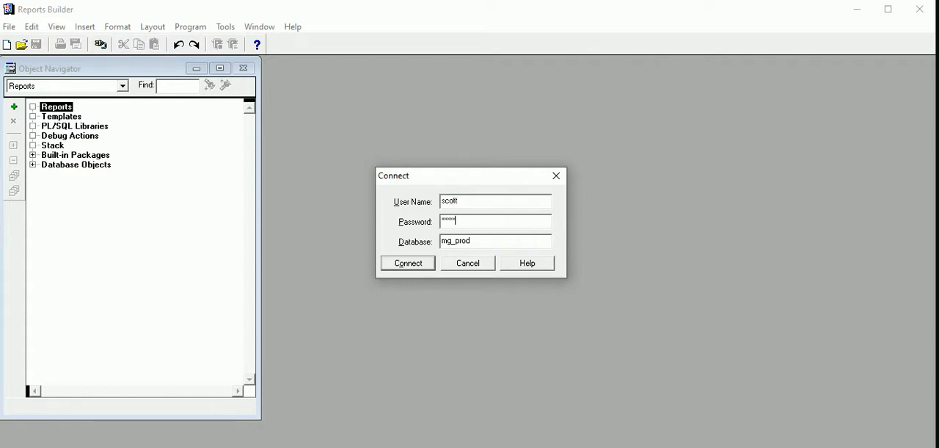
{"action": "key", "text": "Tab"}
{"action": "key", "text": "Tab"}
{"action": "key", "text": "Return"}
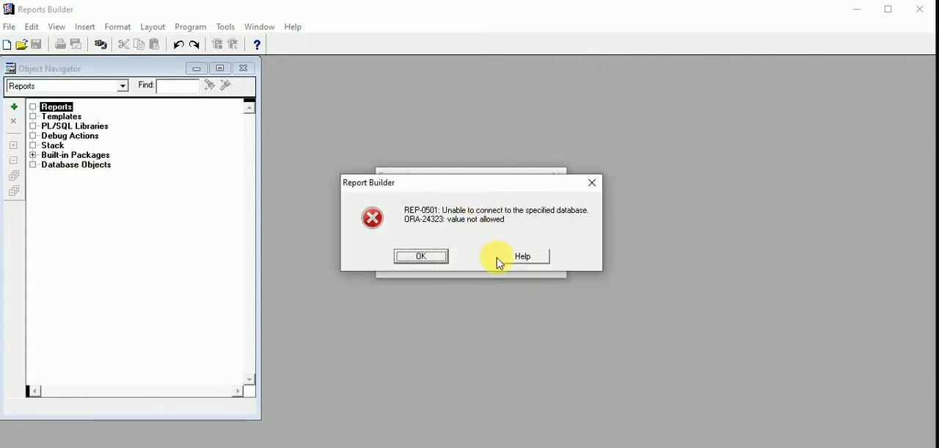
{"action": "left_click", "coordinate": [434, 261]}
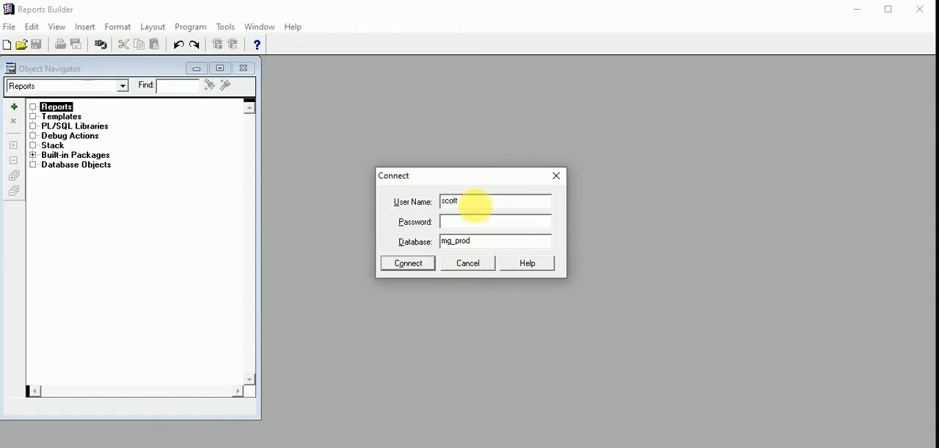
- Retry the database connection by re-entering the user name, the account password and the database mg_prod
{"action": "left_click_drag", "start_coordinate": [477, 201], "coordinate": [419, 201]}
{"action": "type", "text": "s"}
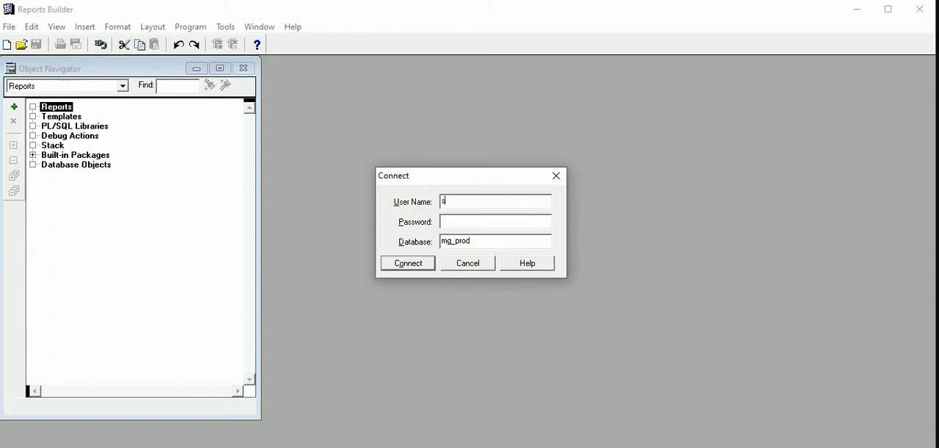
{"action": "type", "text": "cott"}
{"action": "key", "text": "Tab"}
{"action": "type", "text": "tiger"}
{"action": "key", "text": "Tab"}
{"action": "type", "text": "mg_"}
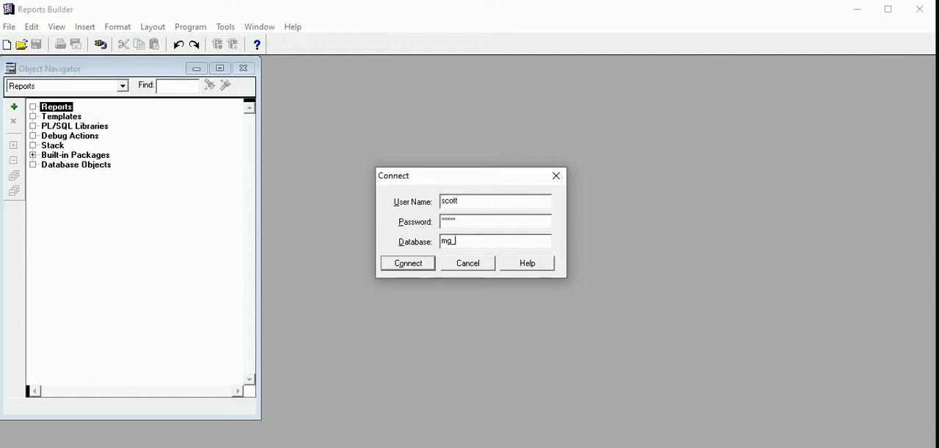
{"action": "type", "text": "prod"}
{"action": "key", "text": "Return"}
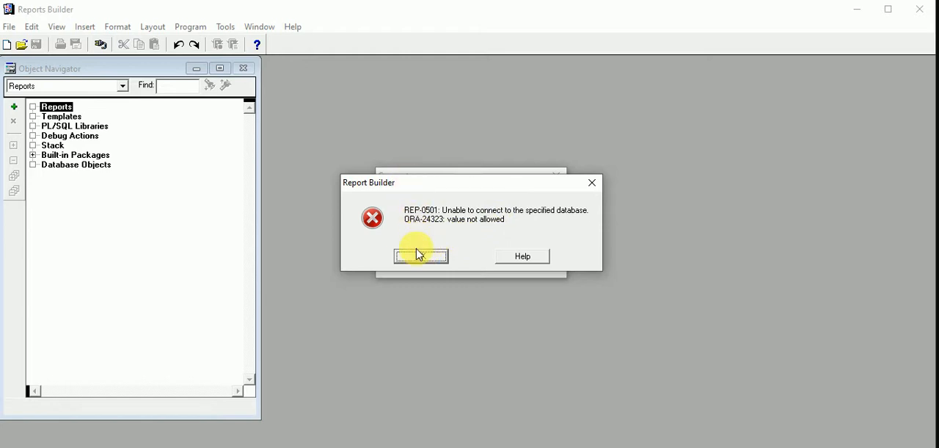
{"action": "key", "text": "Return"}
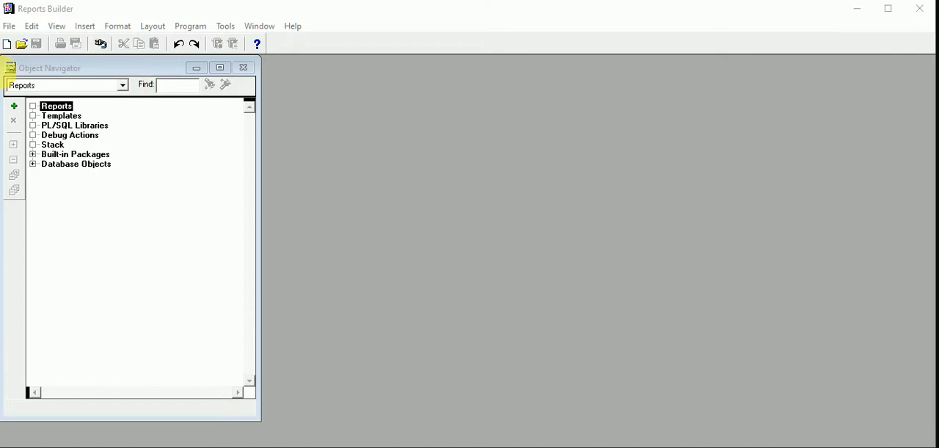
- Create a new report with the Report Wizard, generating both Web and Paper Layout
{"action": "left_click", "coordinate": [128, 16]}
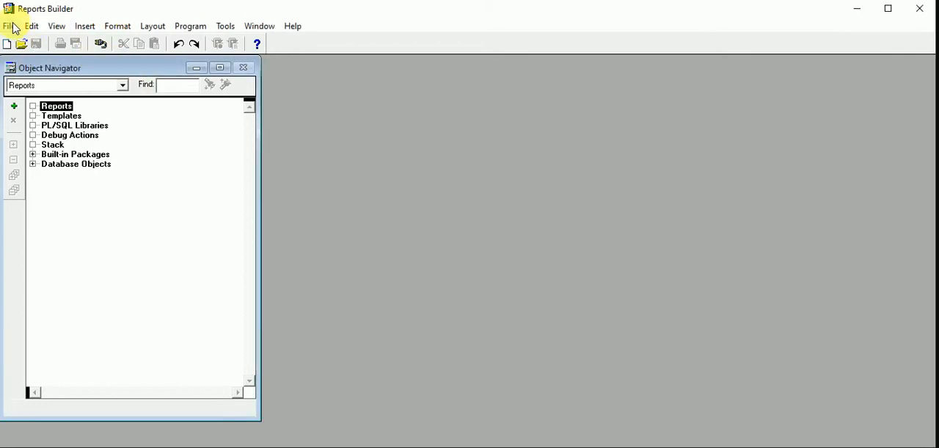
{"action": "left_click", "coordinate": [14, 107]}
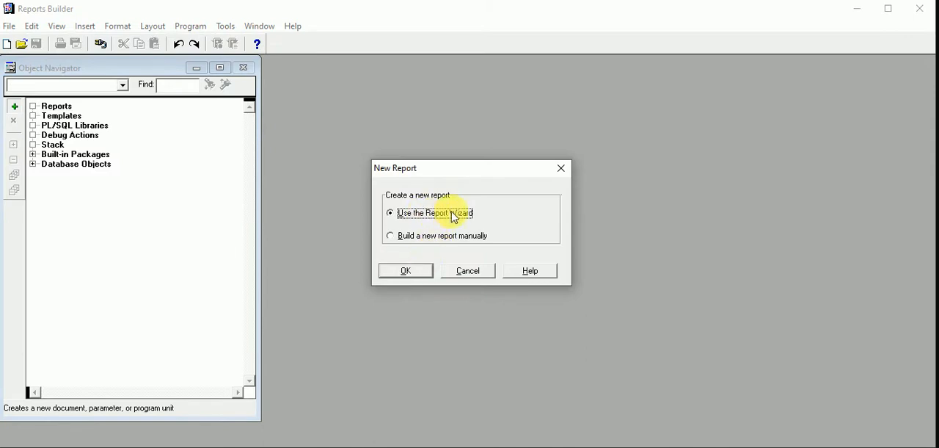
{"action": "left_click", "coordinate": [422, 273]}
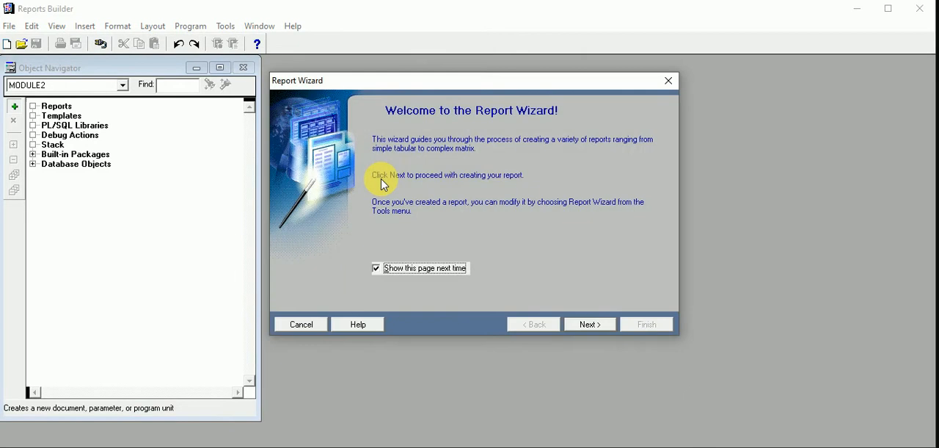
{"action": "left_click", "coordinate": [585, 331]}
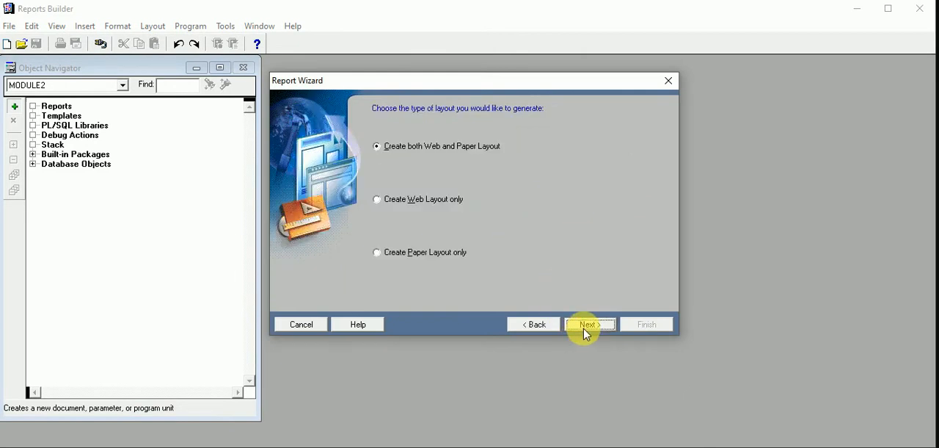
{"action": "left_click", "coordinate": [584, 330]}
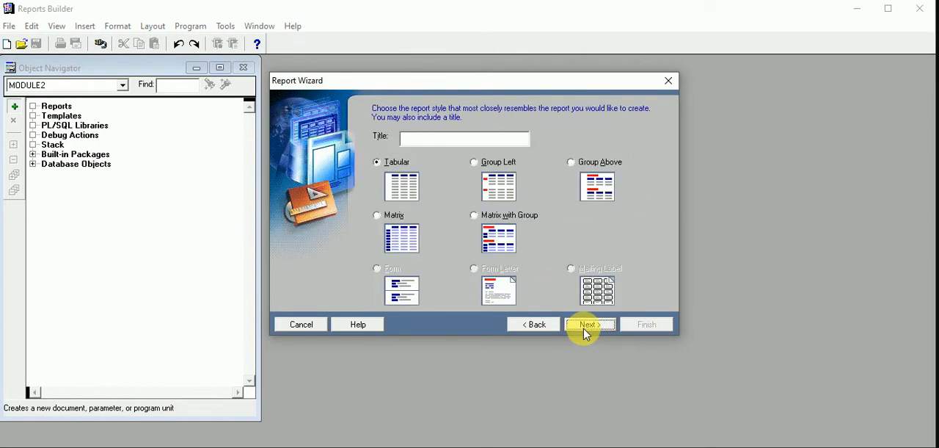
- Set the report style to Matrix with the title "Matrix Report" and proceed to the data source definition
{"action": "left_click", "coordinate": [389, 216]}
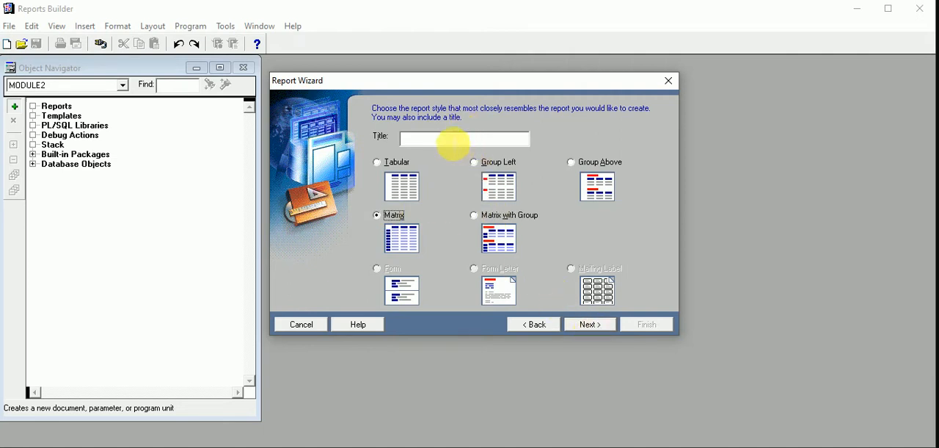
{"action": "left_click", "coordinate": [437, 142]}
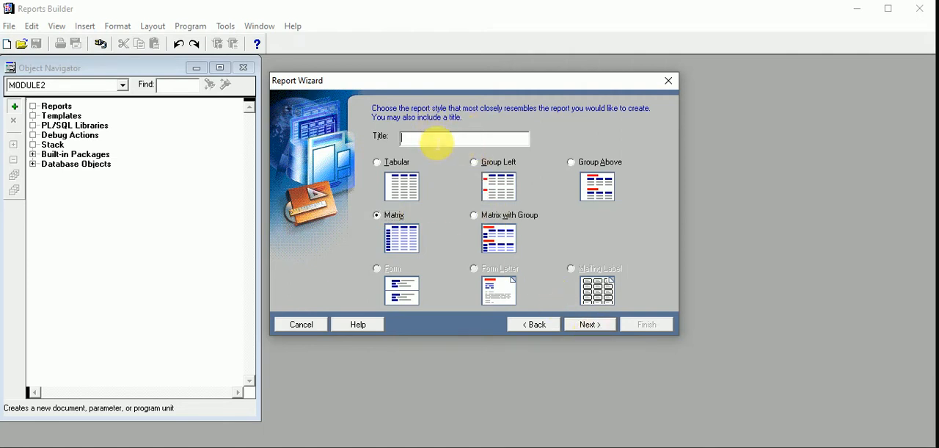
{"action": "type", "text": "Ma"}
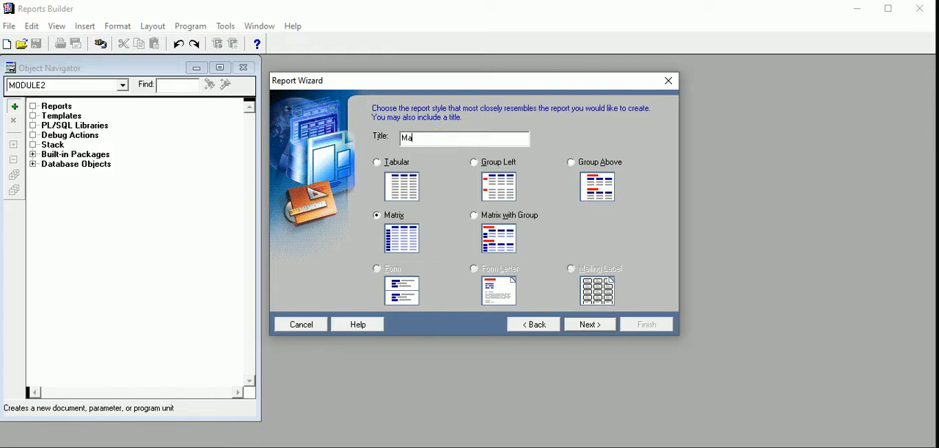
{"action": "type", "text": "trix Report"}
{"action": "left_click", "coordinate": [592, 326]}
{"action": "left_click", "coordinate": [592, 325]}
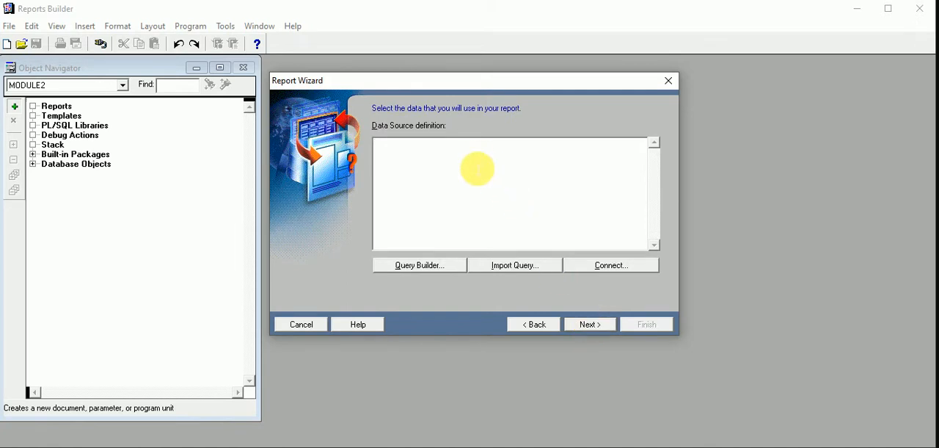
- Write the start of the data source query: "select * from emp e, dept d" with "where" on a new line
{"action": "type", "text": "select"}
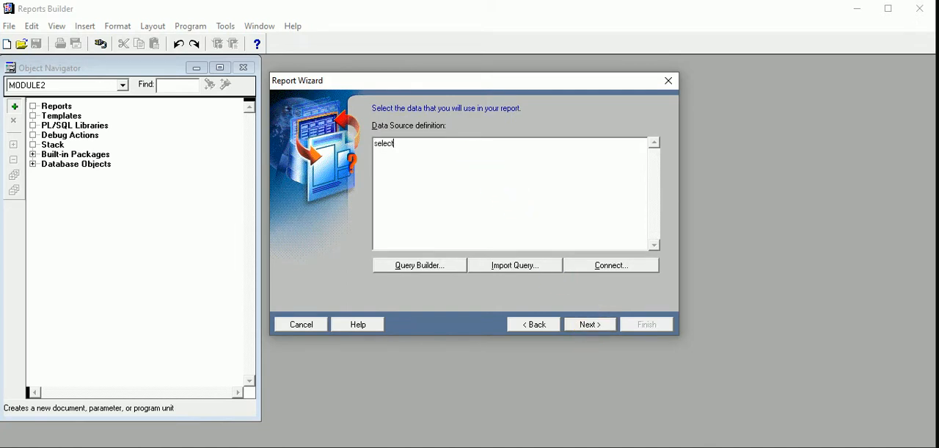
{"action": "type", "text": " * from "}
{"action": "type", "text": "em"}
{"action": "type", "text": "p"}
{"action": "type", "text": " e"}
{"action": "type", "text": ", dep"}
{"action": "type", "text": "t e"}
{"action": "key", "text": "Return"}
{"action": "type", "text": "where"}
{"action": "key", "text": "Return"}
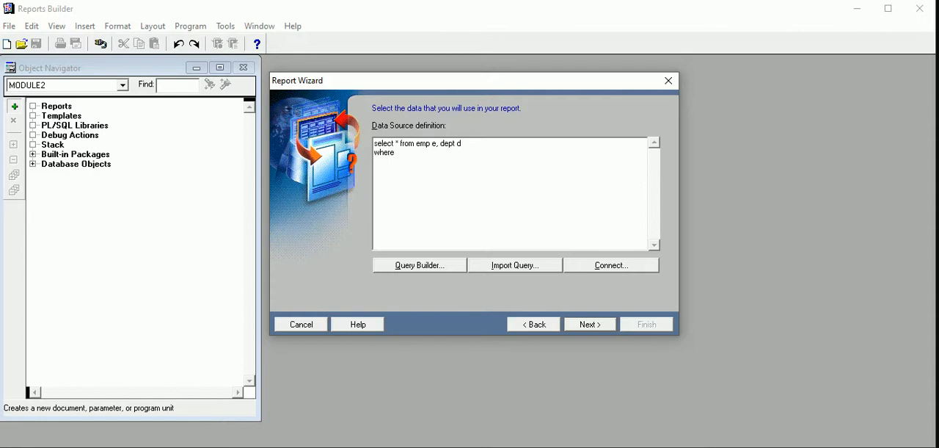
- Complete the query with the join condition e.deptno = d.deptno and submit it to the wizard
{"action": "type", "text": "deptno = deptno;"}
{"action": "key", "text": "Left"}
{"action": "key", "text": "Left"}
{"action": "key", "text": "Left"}
{"action": "type", "text": "d."}
{"action": "key", "text": "Left"}
{"action": "key", "text": "Left"}
{"action": "key", "text": "Left"}
{"action": "key", "text": "Left"}
{"action": "key", "text": "Left"}
{"action": "key", "text": "Home"}
{"action": "type", "text": "e."}
{"action": "left_click", "coordinate": [591, 324]}
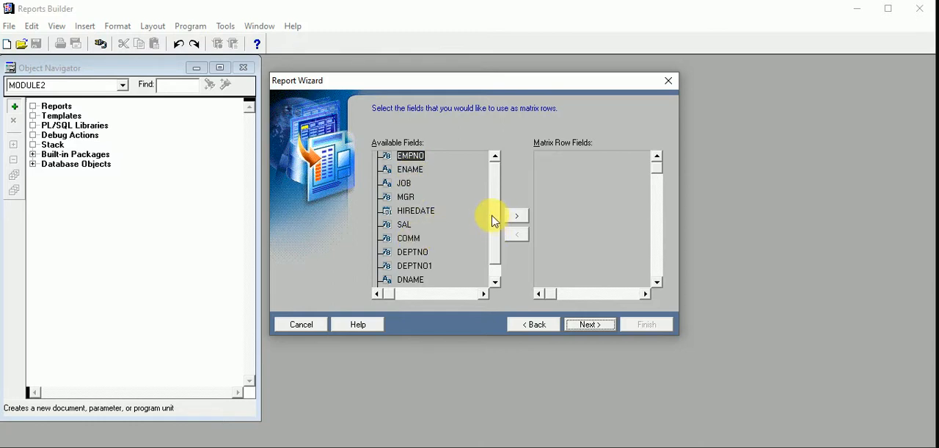
- Use DEPTNO as the matrix row field and continue to the column fields
{"action": "scroll", "coordinate": [495, 221], "scroll_direction": "down", "scroll_amount": 1}
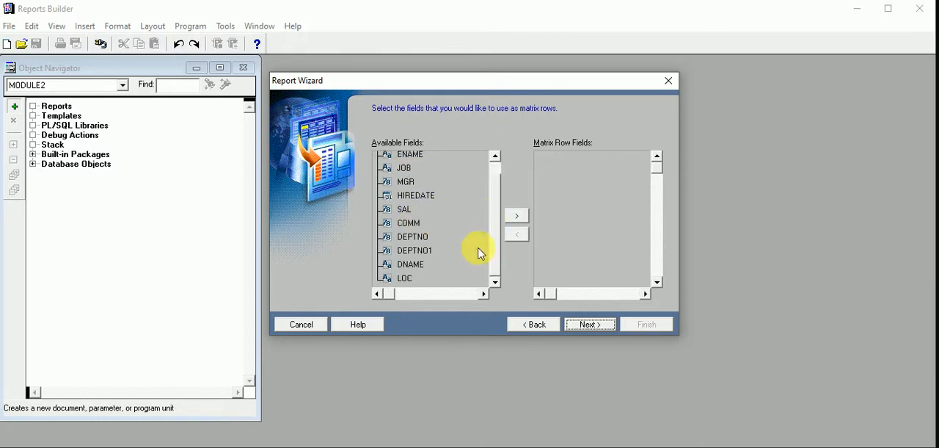
{"action": "left_click", "coordinate": [411, 236]}
{"action": "left_click", "coordinate": [517, 215]}
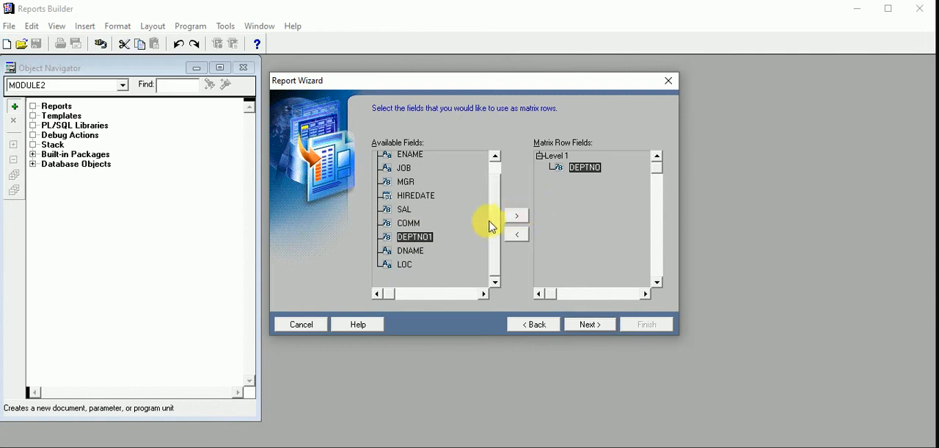
{"action": "left_click", "coordinate": [605, 324]}
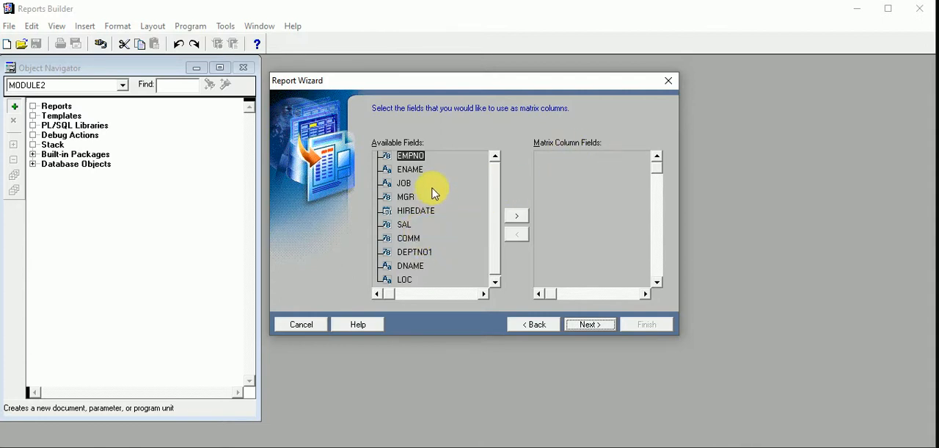
- Recheck the matrix row fields, use DNAME as the matrix column field and continue to the cell fields
{"action": "left_click", "coordinate": [552, 328]}
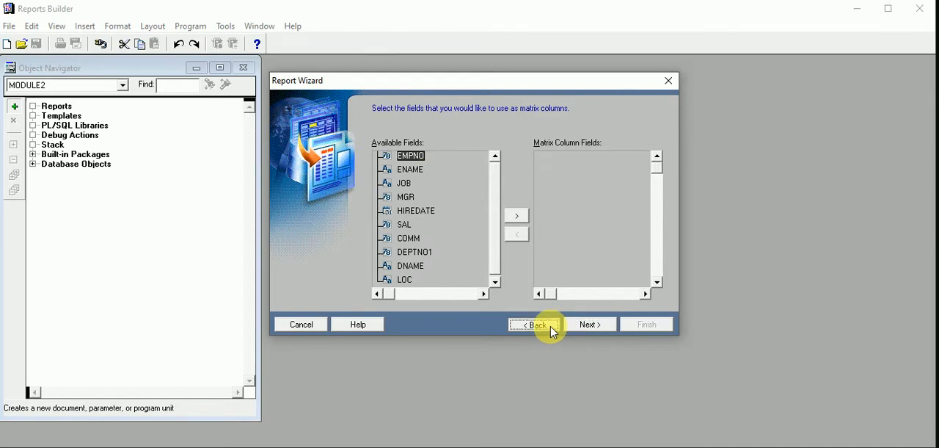
{"action": "left_click", "coordinate": [588, 325]}
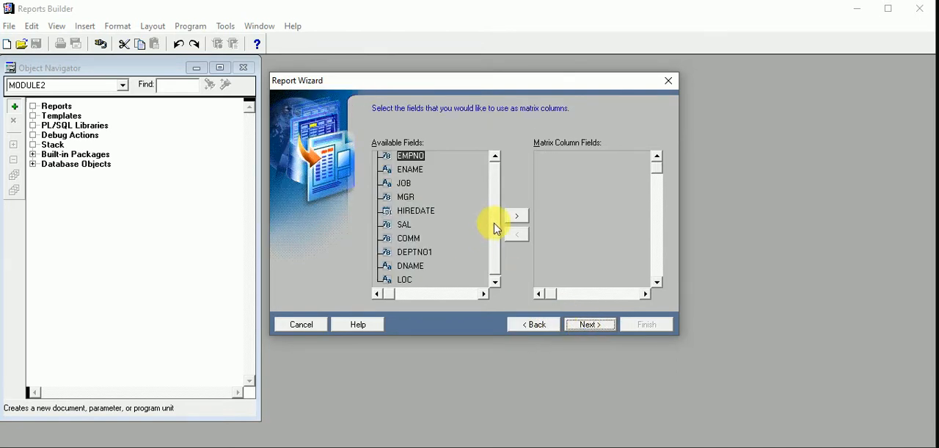
{"action": "left_click", "coordinate": [418, 252]}
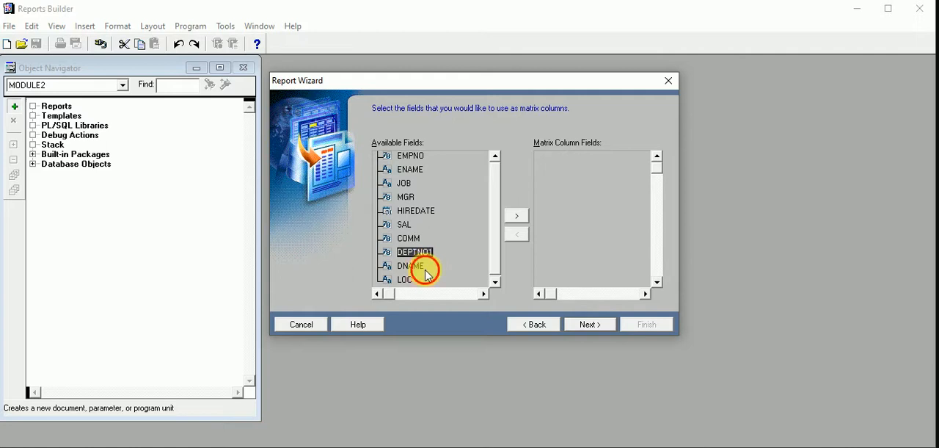
{"action": "left_click", "coordinate": [424, 266]}
{"action": "left_click", "coordinate": [516, 220]}
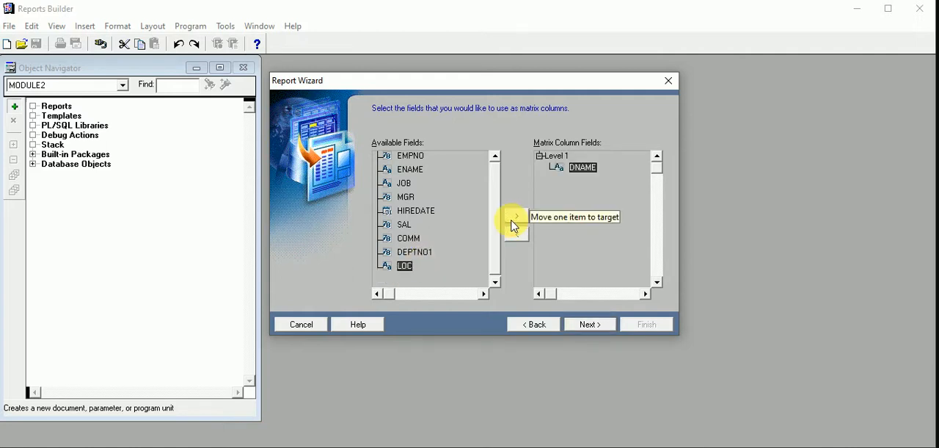
{"action": "left_click", "coordinate": [589, 325]}
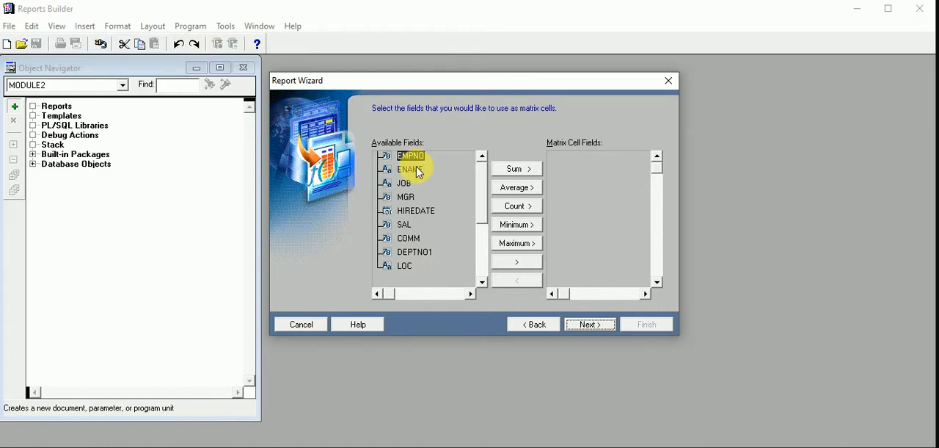
- Use SAL as the matrix cell field, add no totals, and keep the default labels and widths
{"action": "left_click", "coordinate": [405, 225]}
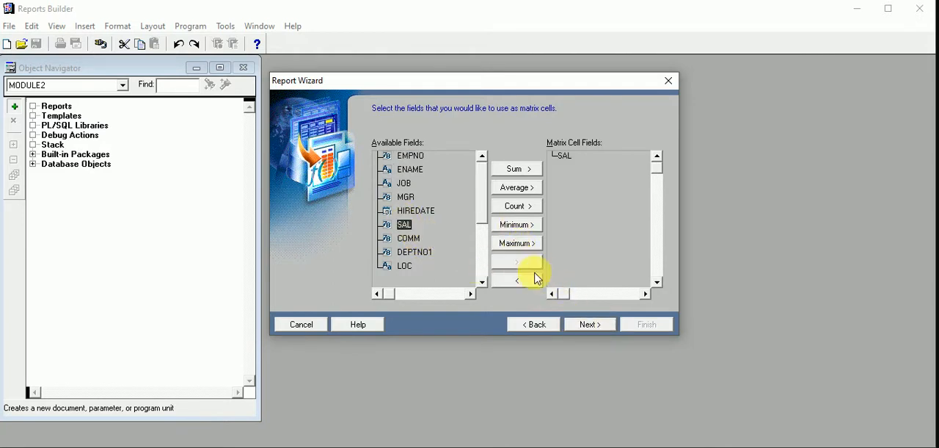
{"action": "left_click", "coordinate": [580, 328]}
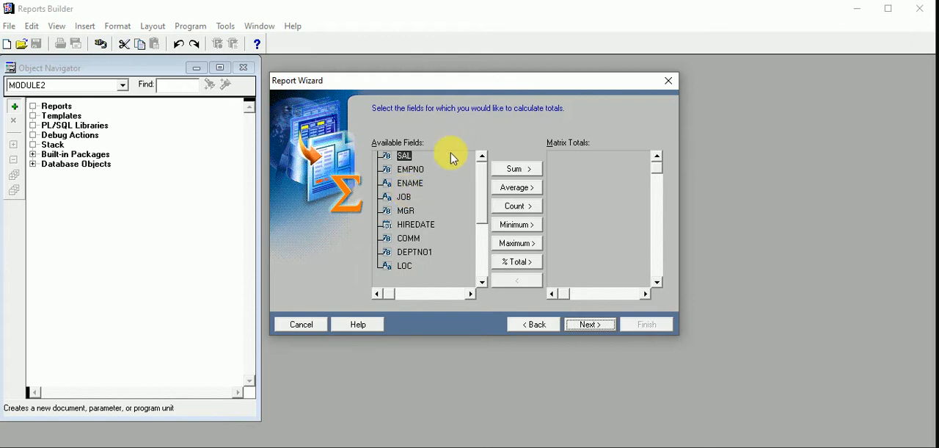
{"action": "left_click", "coordinate": [603, 328]}
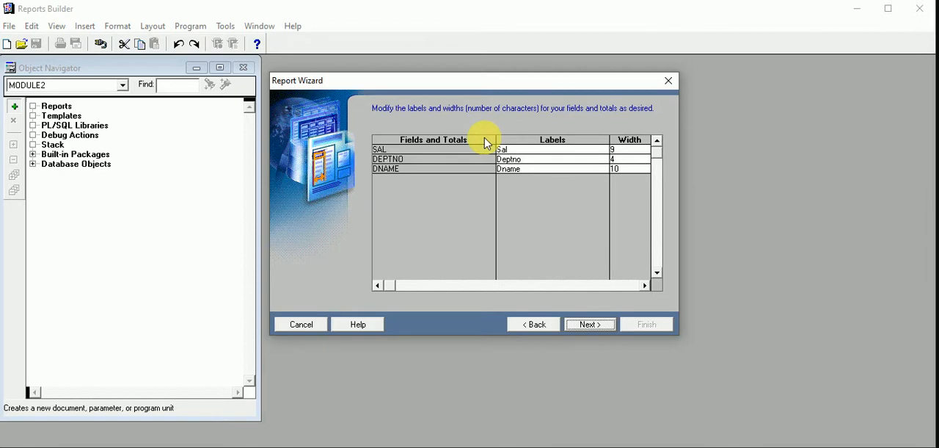
{"action": "left_click", "coordinate": [586, 327]}
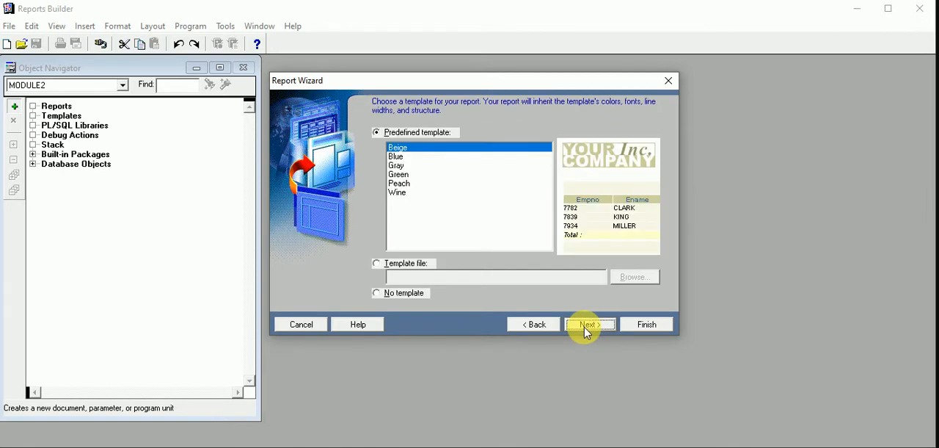
- Apply the predefined Blue template to the report and finish the wizard to generate the matrix report
{"action": "left_click", "coordinate": [402, 165]}
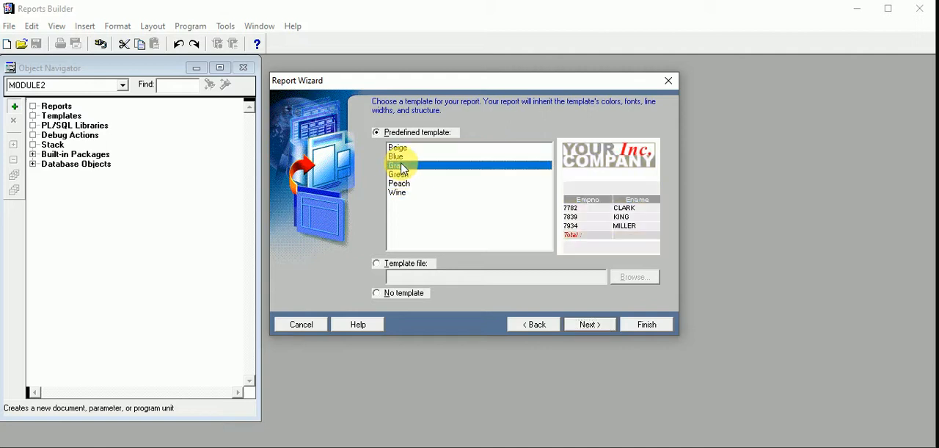
{"action": "left_click", "coordinate": [397, 157]}
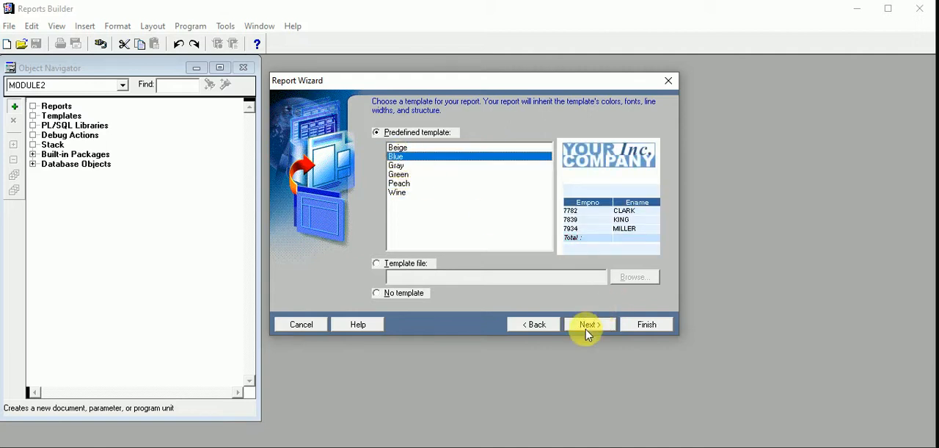
{"action": "left_click", "coordinate": [596, 323]}
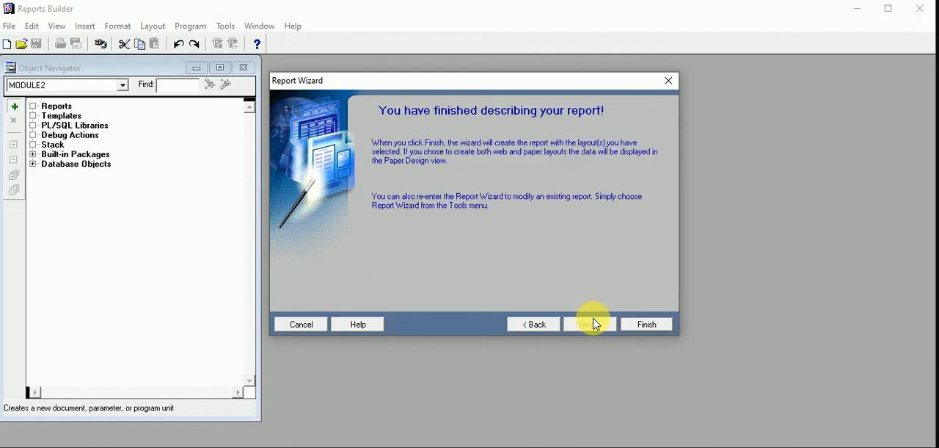
{"action": "left_click", "coordinate": [655, 324]}
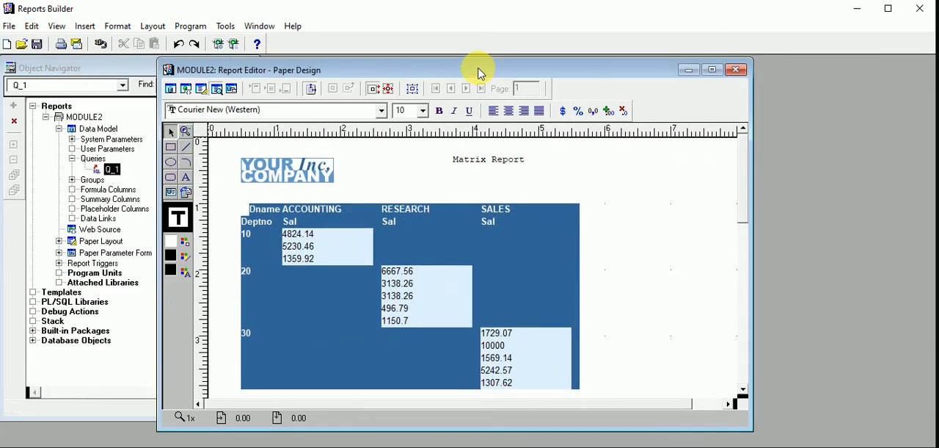
- Place the report editor window beside the Object Navigator and view the generated matrix report
{"action": "left_click_drag", "start_coordinate": [481, 74], "coordinate": [586, 70]}
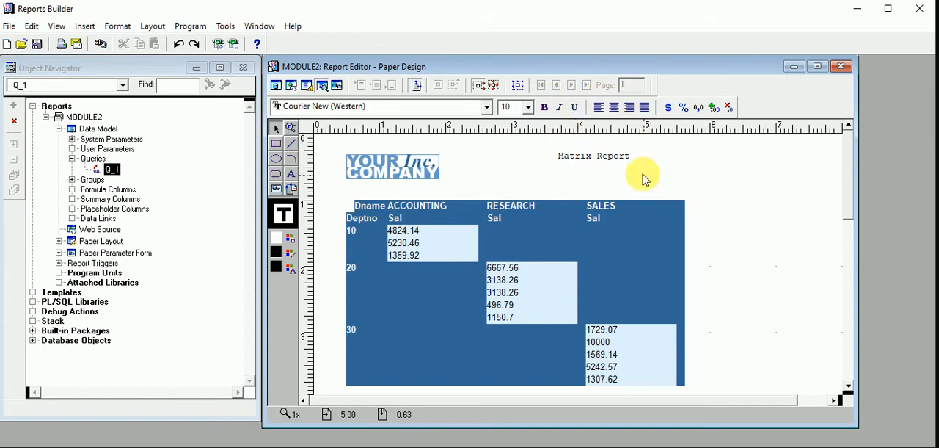
{"action": "left_click", "coordinate": [848, 189]}
{"action": "mouse_move", "coordinate": [848, 189]}
{"action": "left_mouse_down"}
{"action": "mouse_move", "coordinate": [855, 241]}
{"action": "mouse_move", "coordinate": [851, 180]}
{"action": "left_mouse_up"}
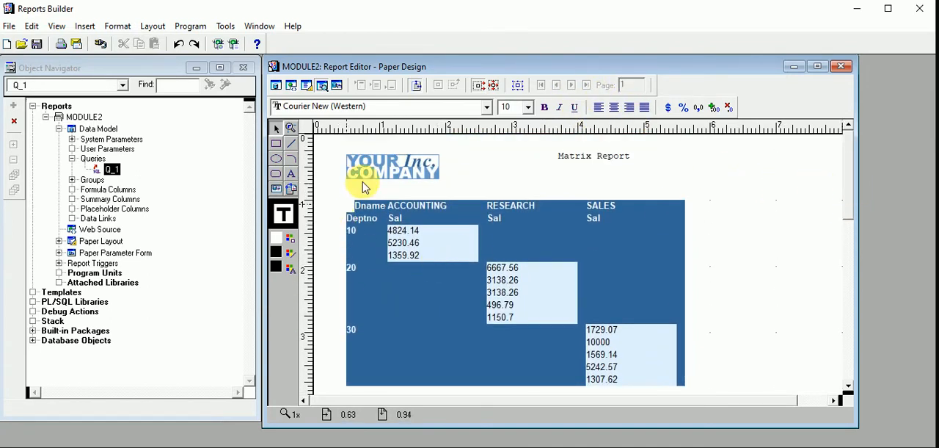
- Switch to the Paper Layout view and inspect the properties of the Dname heading text B_DNAME
{"action": "left_click", "coordinate": [306, 91]}
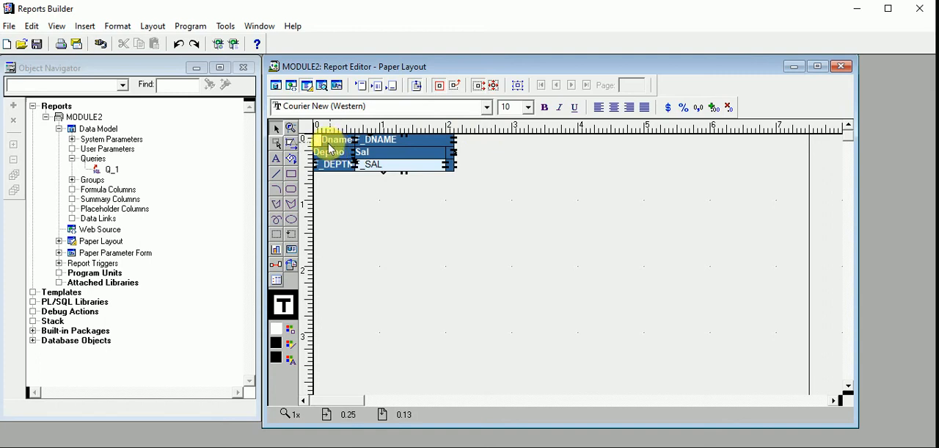
{"action": "left_click", "coordinate": [333, 145]}
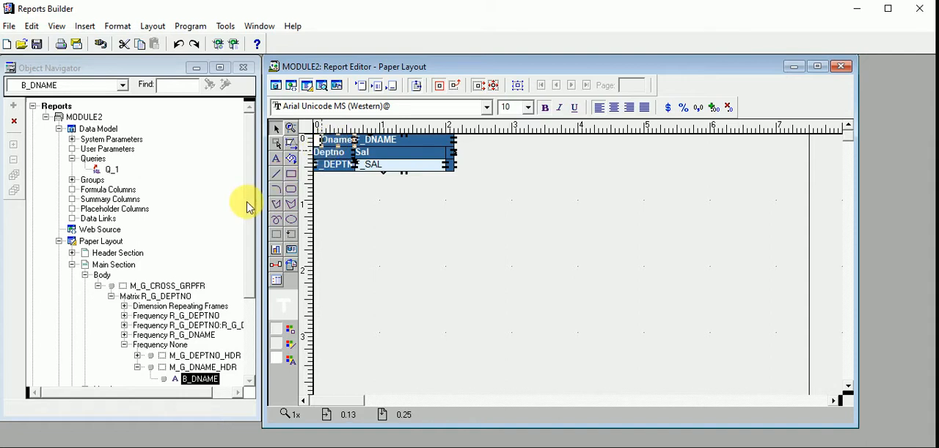
{"action": "scroll", "coordinate": [248, 212], "scroll_direction": "down", "scroll_amount": 1}
{"action": "left_click", "coordinate": [182, 349]}
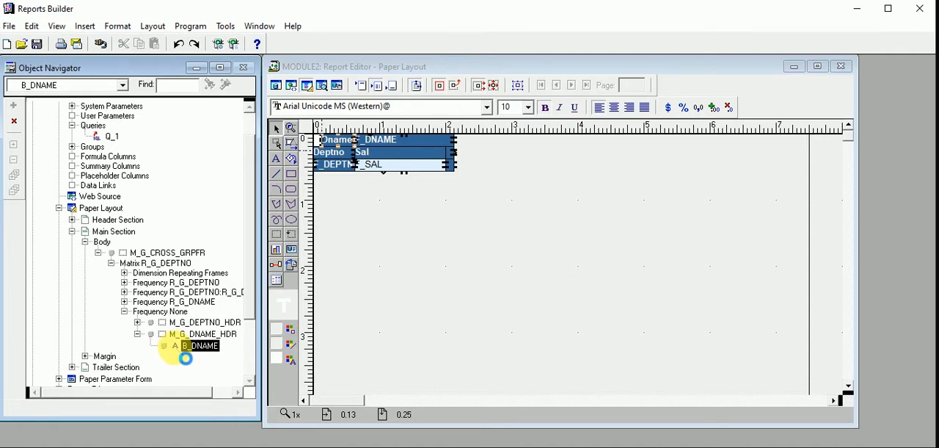
{"action": "double_click", "coordinate": [176, 349]}
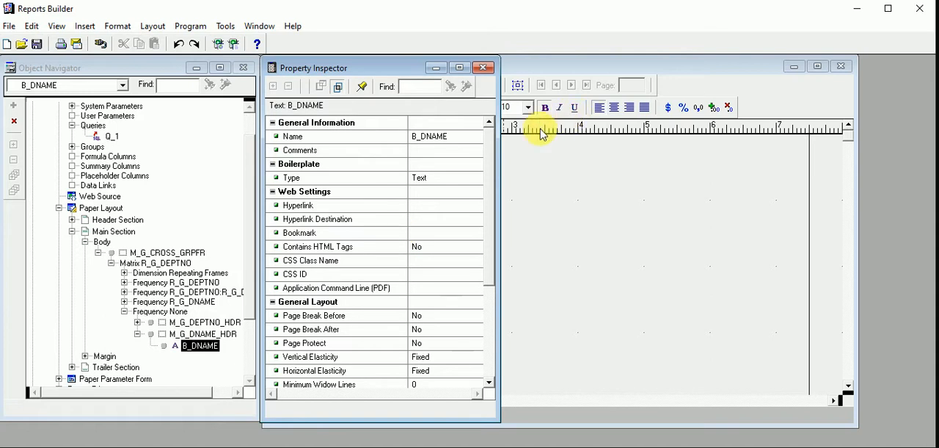
{"action": "left_click", "coordinate": [437, 178]}
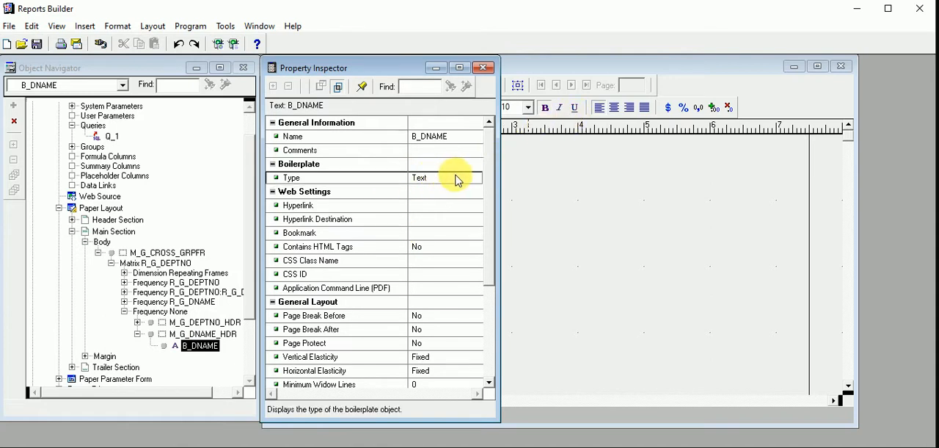
{"action": "left_click_drag", "start_coordinate": [487, 172], "coordinate": [492, 207]}
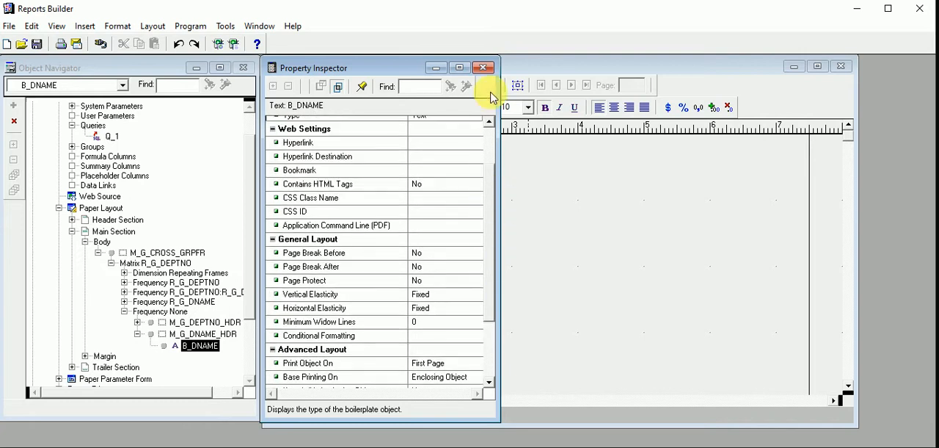
{"action": "left_click", "coordinate": [483, 66]}
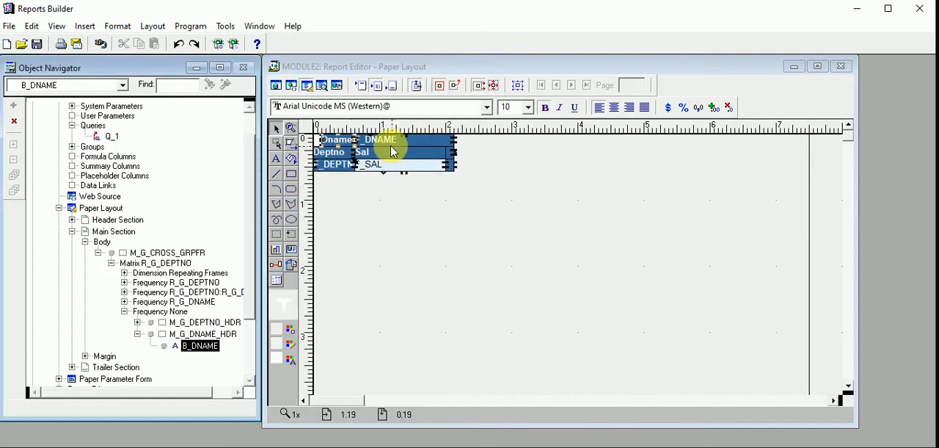
- Inspect the properties of the F_DNAME field, including its source column, and close the inspector
{"action": "left_click", "coordinate": [390, 142]}
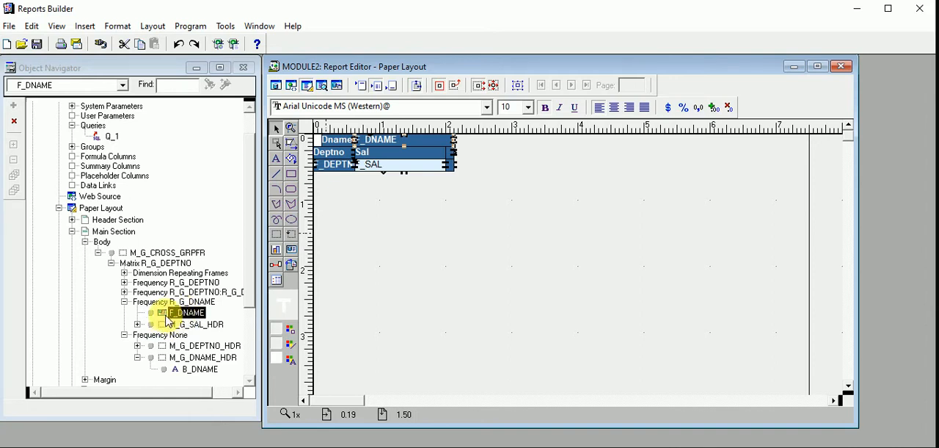
{"action": "left_click", "coordinate": [163, 318]}
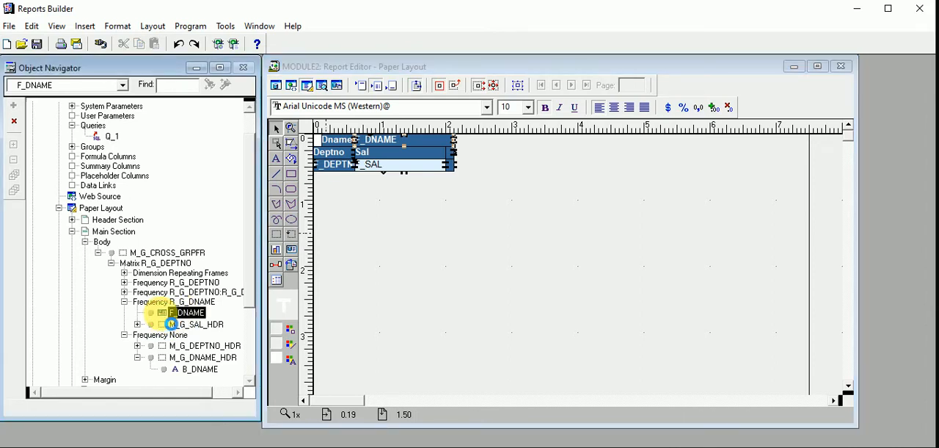
{"action": "double_click", "coordinate": [164, 317]}
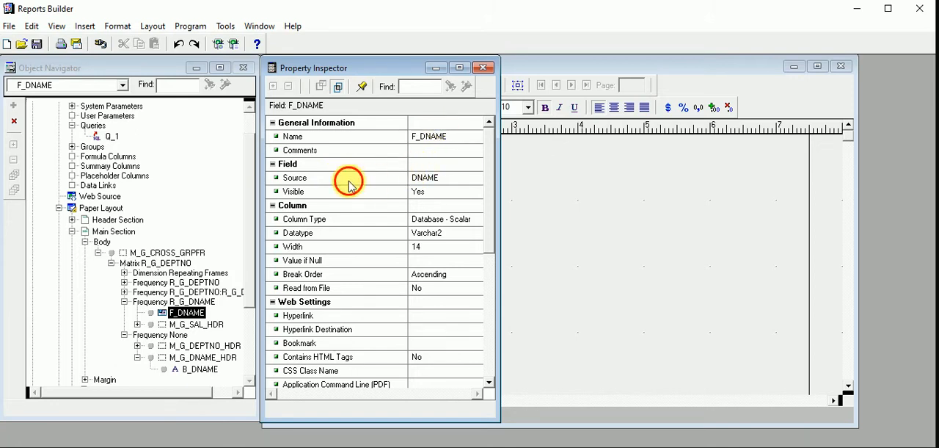
{"action": "left_click", "coordinate": [433, 179]}
{"action": "left_click_drag", "start_coordinate": [492, 179], "coordinate": [482, 115]}
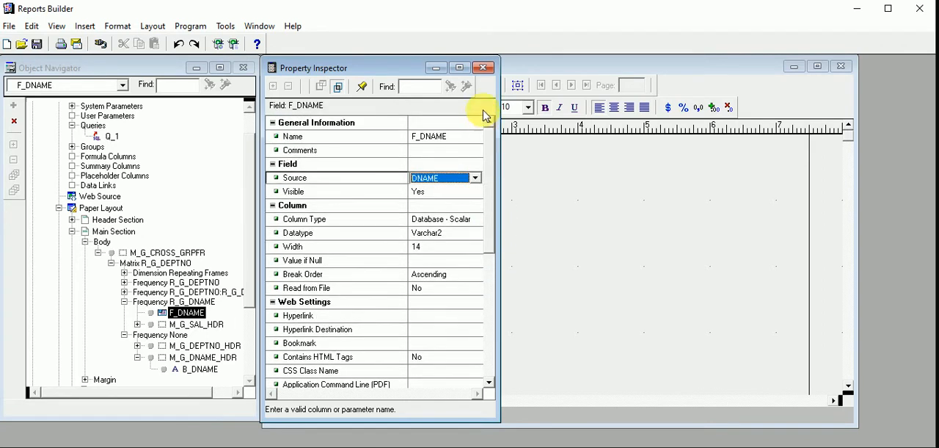
{"action": "left_click", "coordinate": [483, 67]}
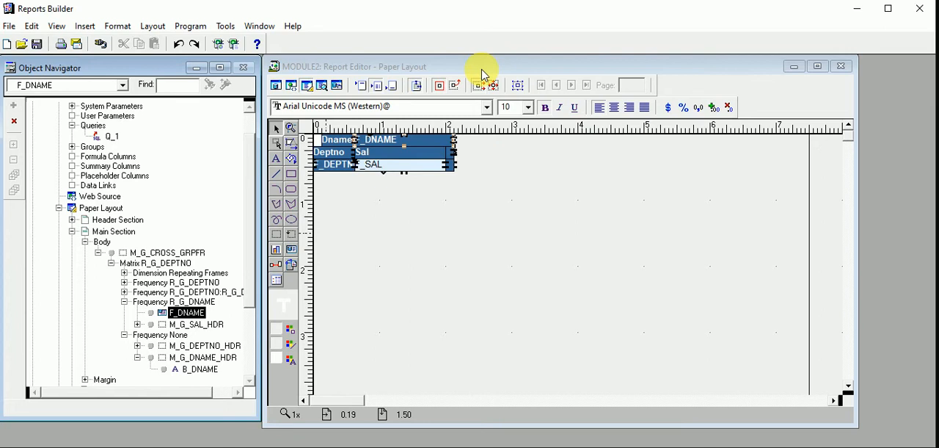
- Inspect the properties of the Deptno heading text B_DEPTNO and close the inspector
{"action": "left_click", "coordinate": [341, 154]}
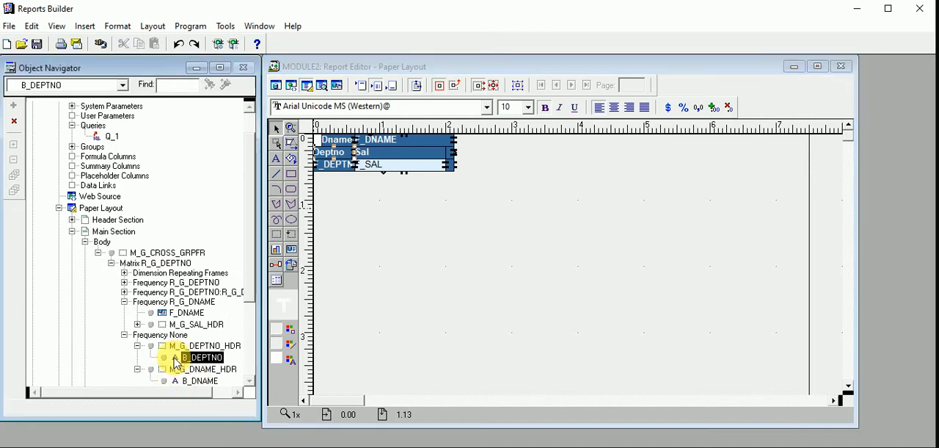
{"action": "left_click_drag", "start_coordinate": [177, 363], "coordinate": [286, 224]}
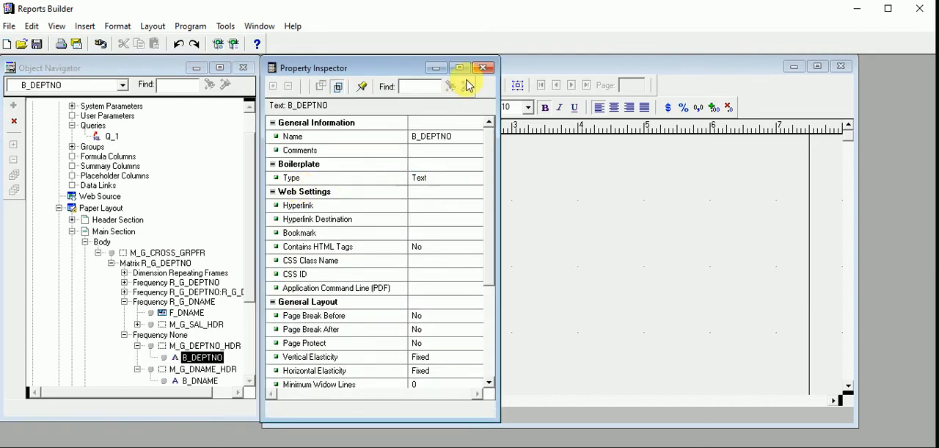
{"action": "left_click", "coordinate": [483, 68]}
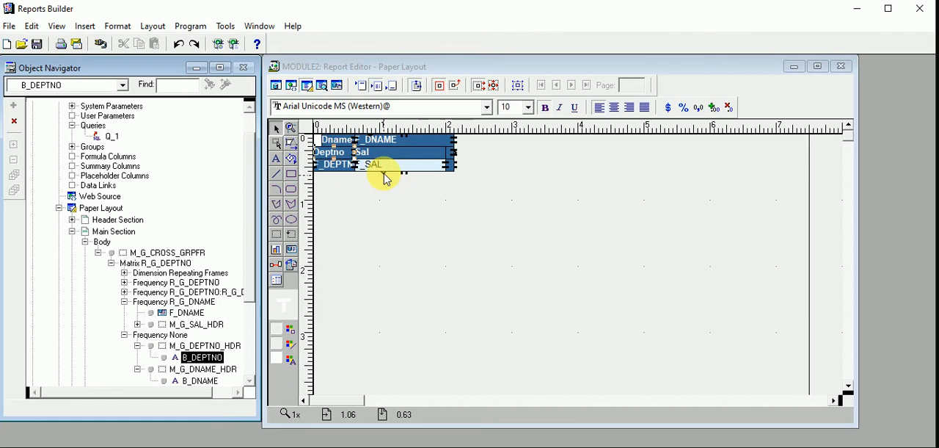
- Return to the Paper Design view and examine the matrix of salaries by department
{"action": "left_click", "coordinate": [323, 87]}
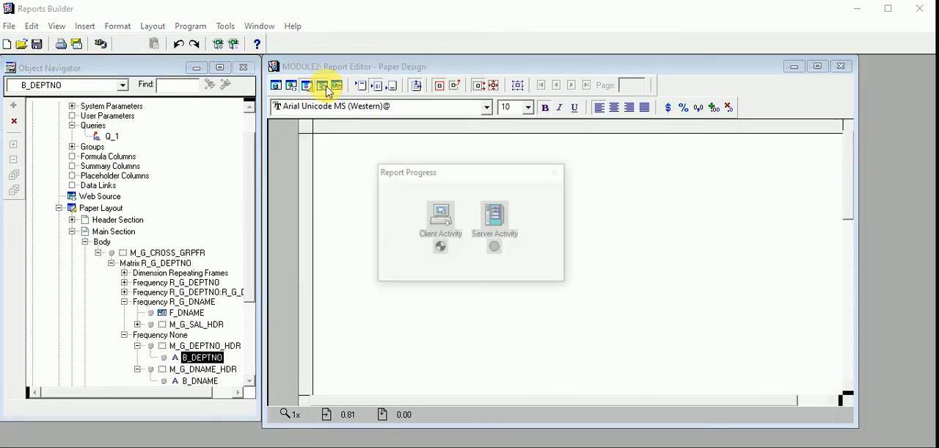
{"action": "left_click", "coordinate": [756, 194]}
{"action": "left_click_drag", "start_coordinate": [849, 195], "coordinate": [851, 210]}
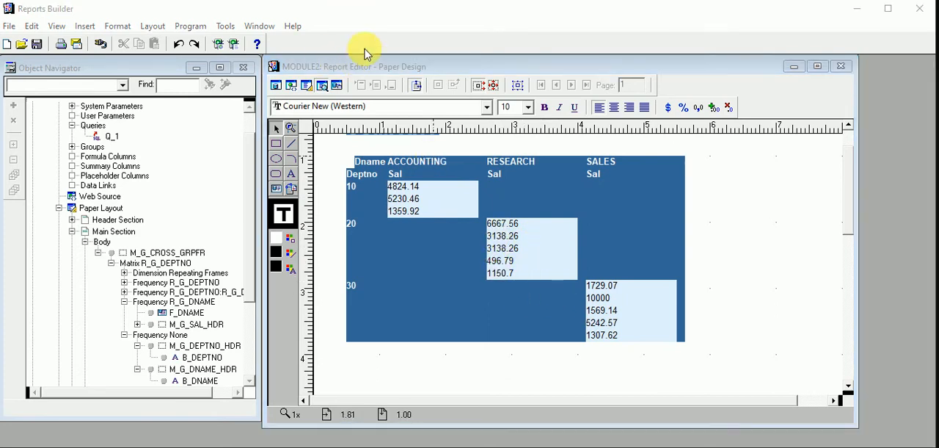
{"action": "left_click", "coordinate": [385, 20]}
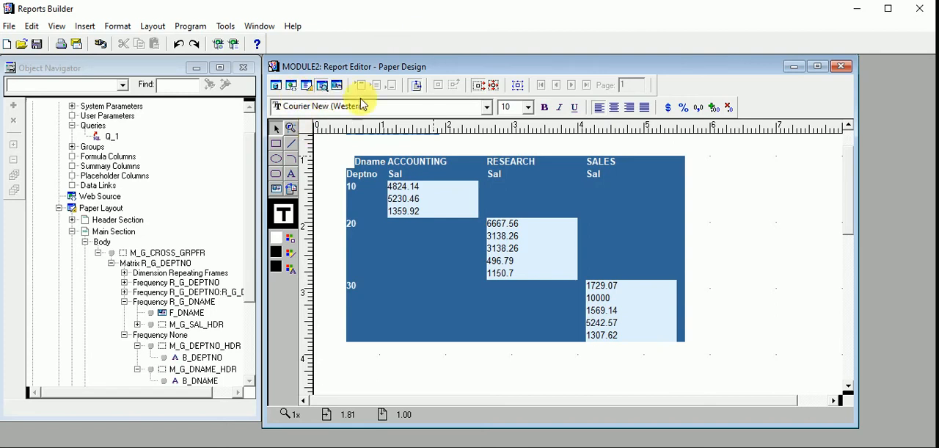
- Reopen the report in the Report Wizard and review its query and its matrix row, column and cell fields
{"action": "left_click", "coordinate": [223, 29]}
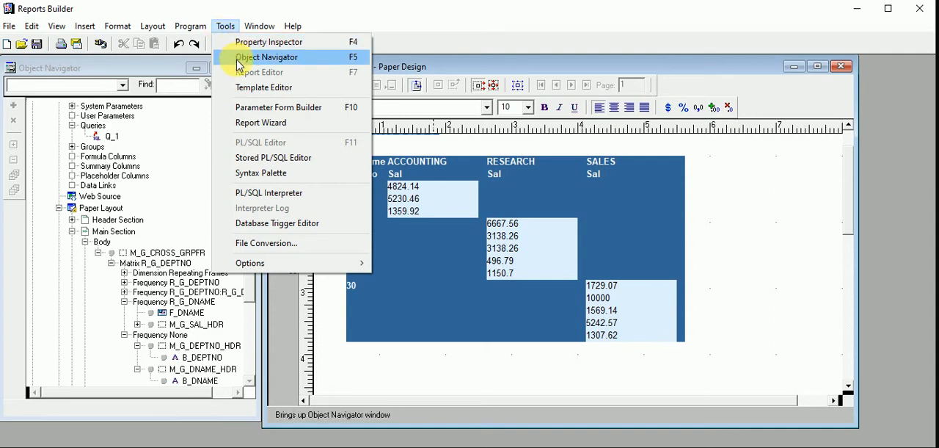
{"action": "left_click", "coordinate": [265, 126]}
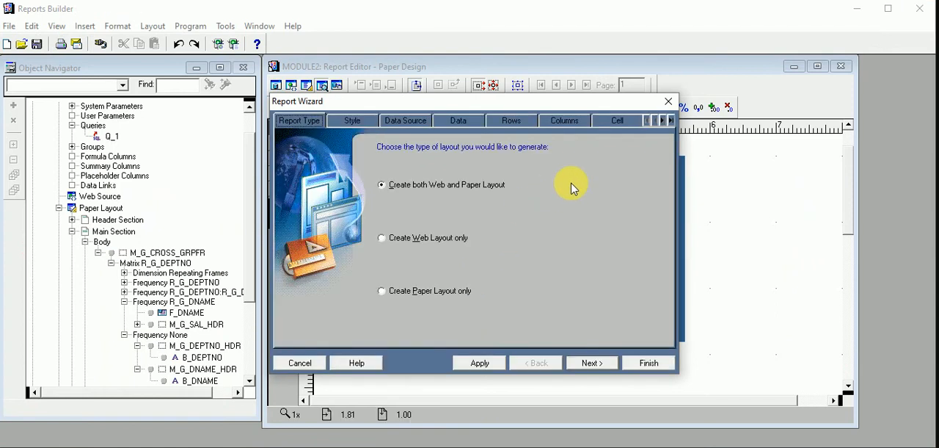
{"action": "left_click", "coordinate": [405, 122]}
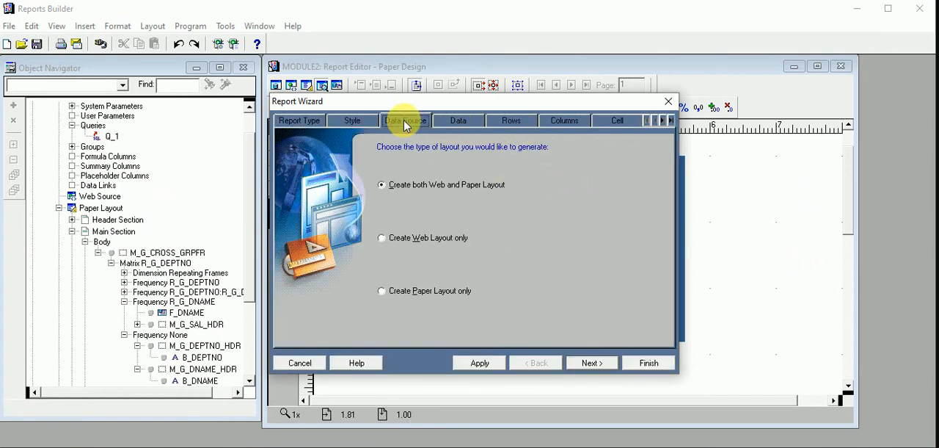
{"action": "left_click", "coordinate": [456, 125]}
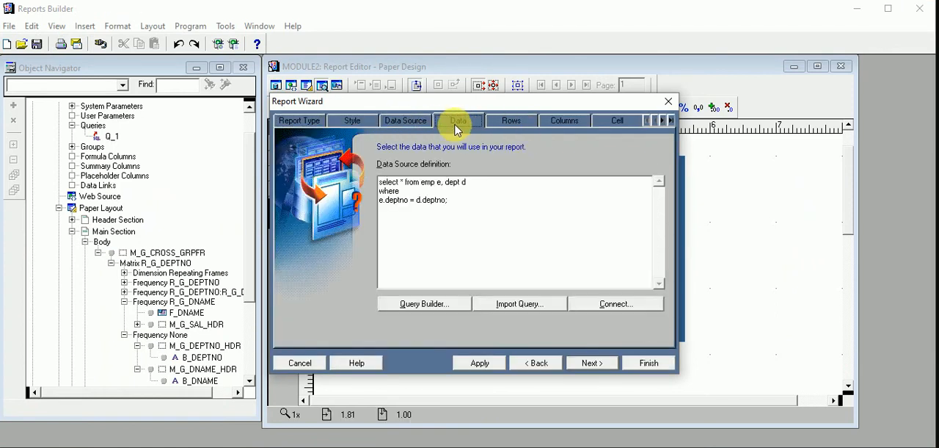
{"action": "left_click", "coordinate": [499, 124]}
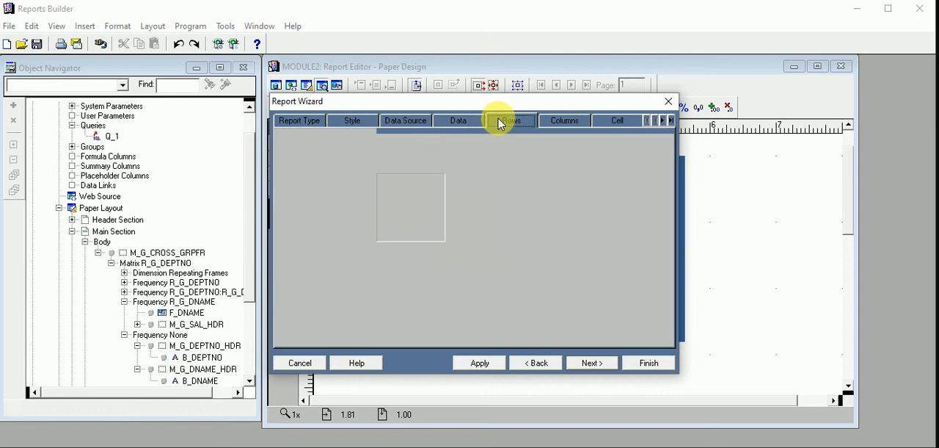
{"action": "left_click", "coordinate": [575, 121]}
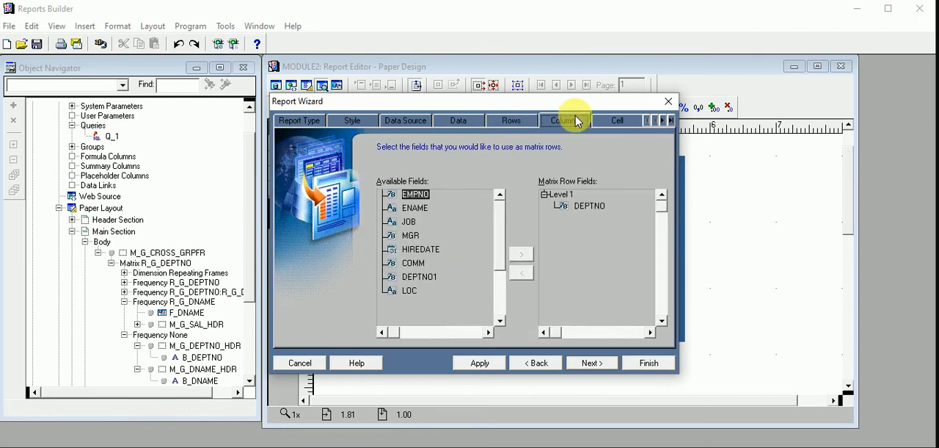
{"action": "left_click", "coordinate": [623, 121]}
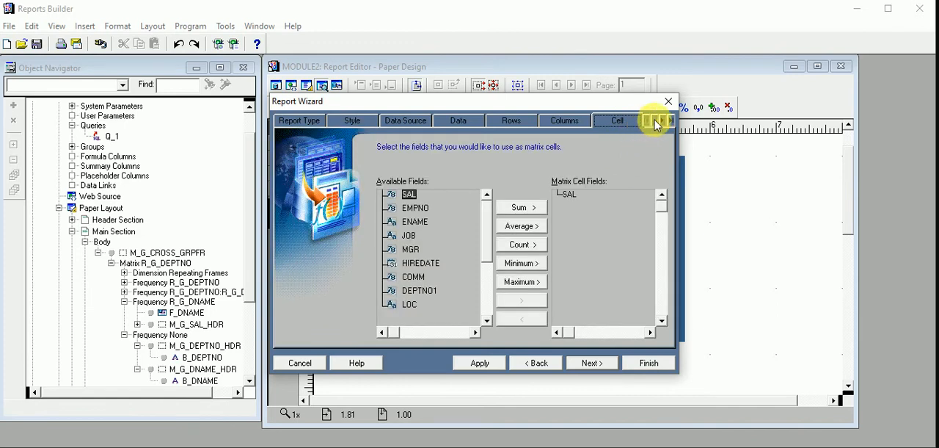
- Add a Sum total of SAL to the matrix, keep the default labels and widths, and continue to the template choice
{"action": "left_click", "coordinate": [666, 120]}
{"action": "left_click", "coordinate": [619, 122]}
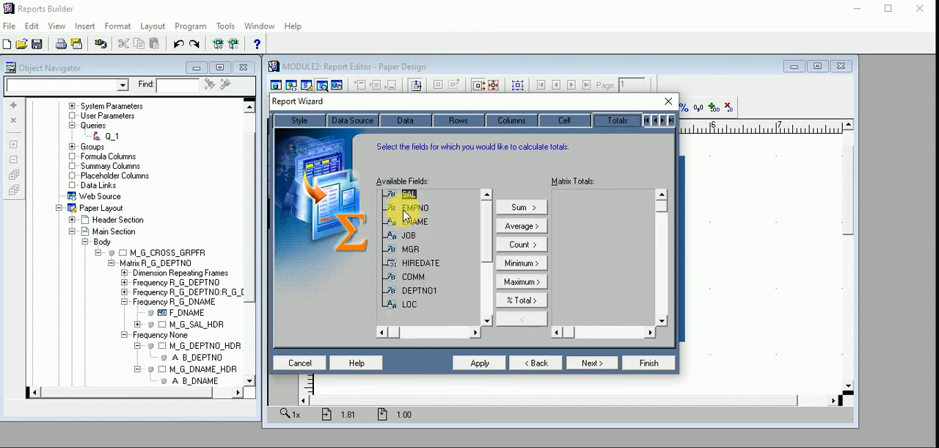
{"action": "left_click", "coordinate": [536, 210]}
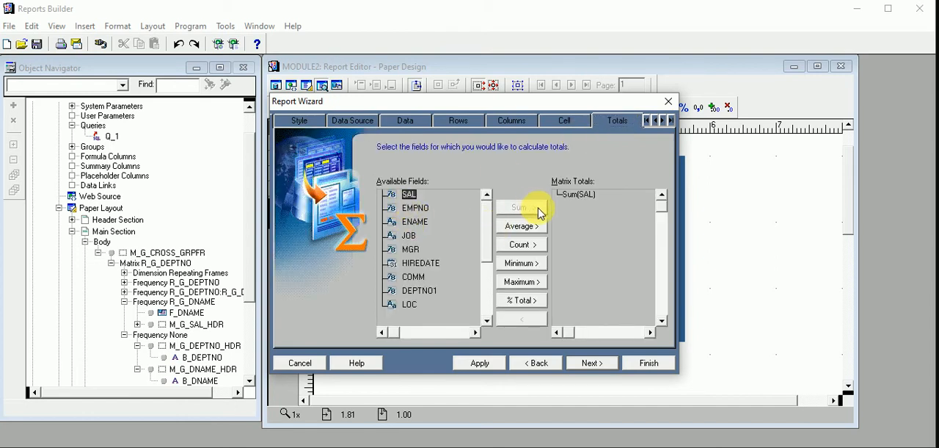
{"action": "left_click", "coordinate": [606, 363]}
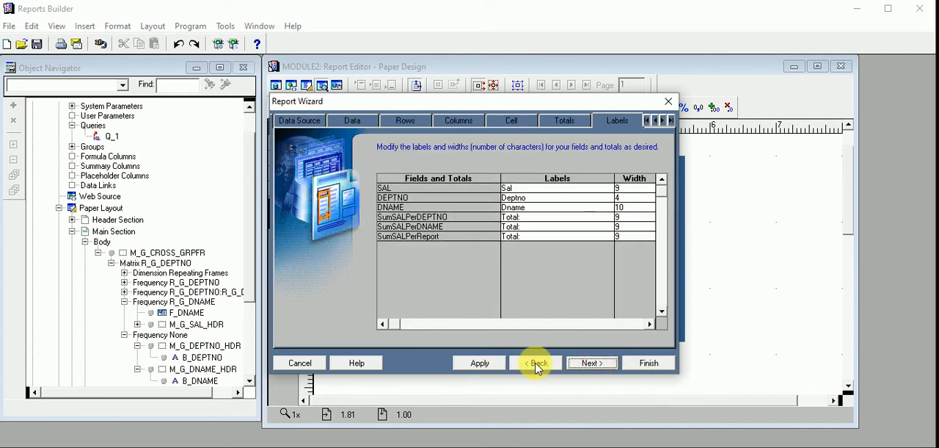
{"action": "left_click", "coordinate": [612, 366]}
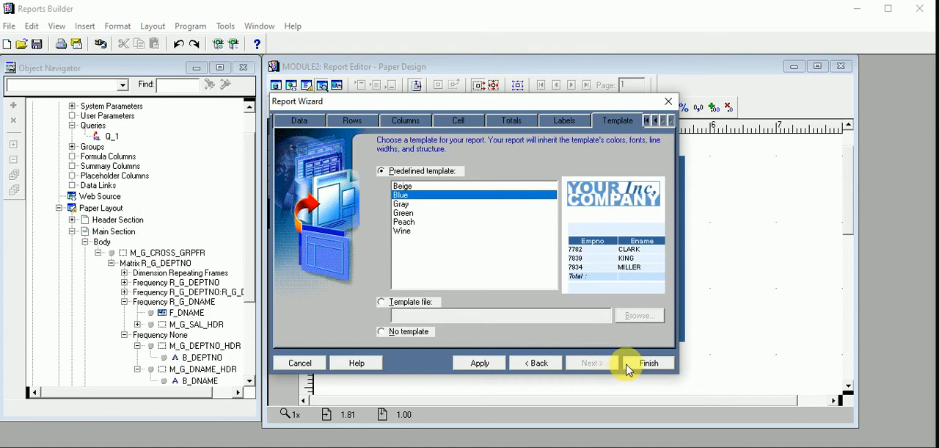
- Finish the wizard with the Blue template and examine the salary matrix with its row, column and grand totals
{"action": "left_click", "coordinate": [629, 364]}
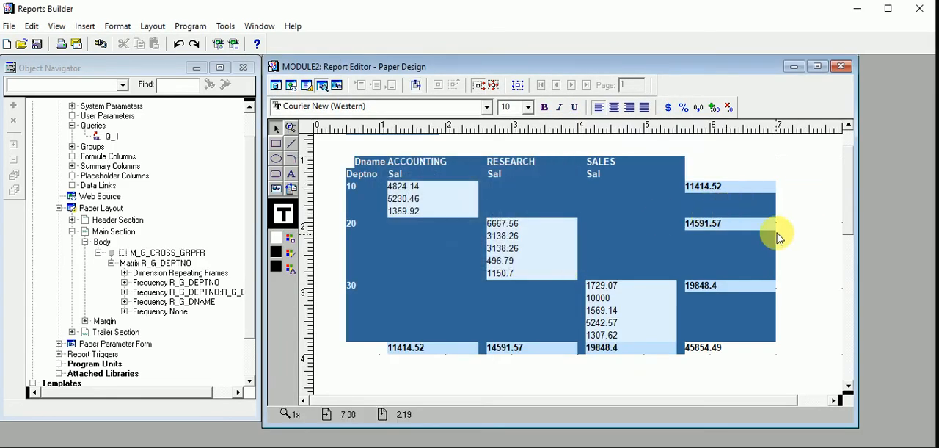
{"action": "left_click", "coordinate": [390, 193]}
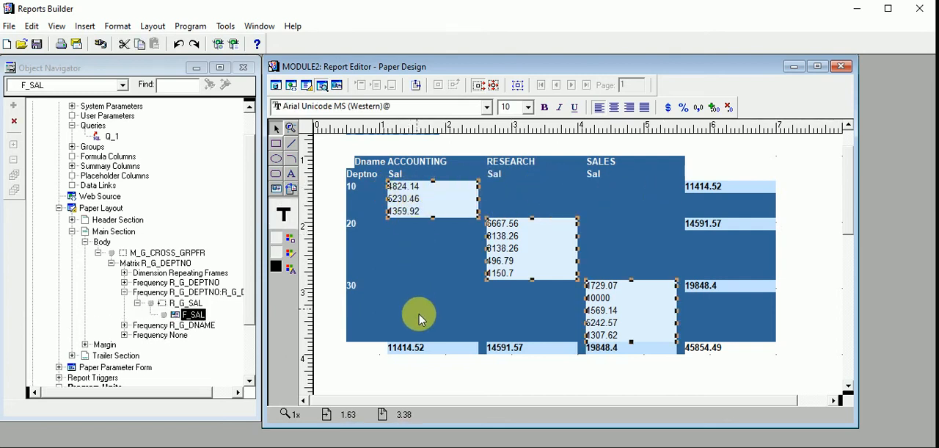
{"action": "left_click", "coordinate": [827, 160]}
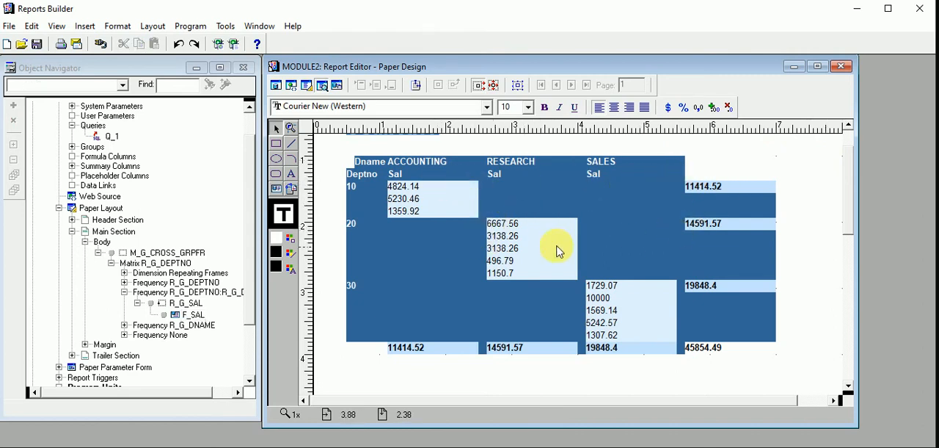
{"action": "left_click_drag", "start_coordinate": [853, 203], "coordinate": [848, 141]}
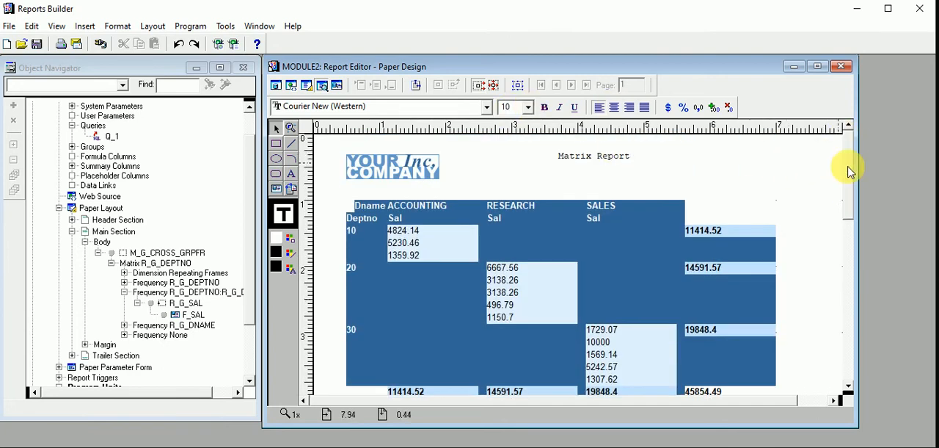
{"action": "mouse_move", "coordinate": [849, 171]}
{"action": "left_mouse_down"}
{"action": "mouse_move", "coordinate": [856, 197]}
{"action": "mouse_move", "coordinate": [849, 179]}
{"action": "left_mouse_up"}
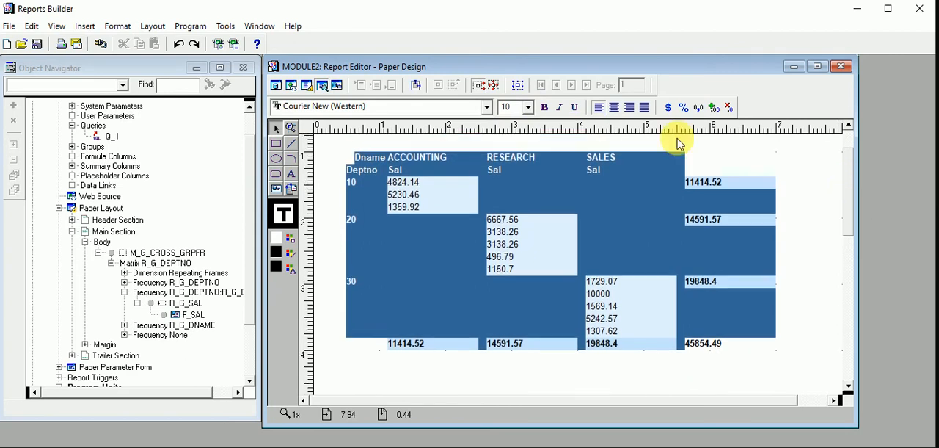
- Reopen the Report Wizard and go through its report type, style, data source, data, row, column and cell pages
{"action": "left_click", "coordinate": [227, 26]}
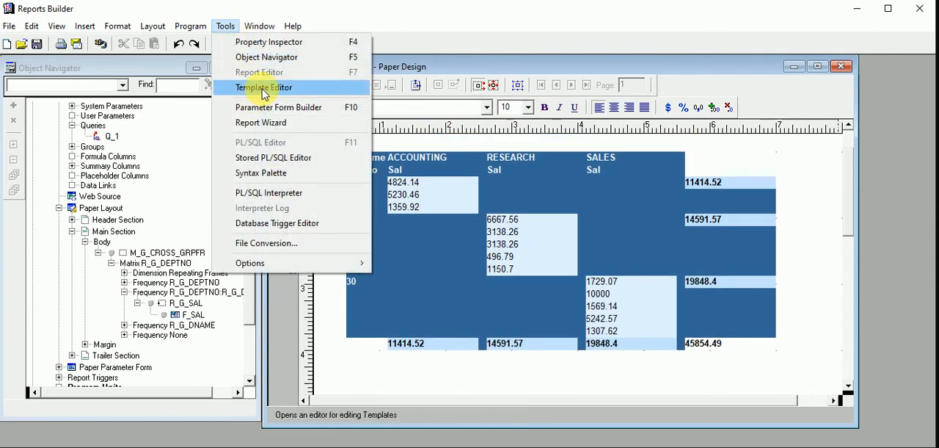
{"action": "left_click", "coordinate": [272, 122]}
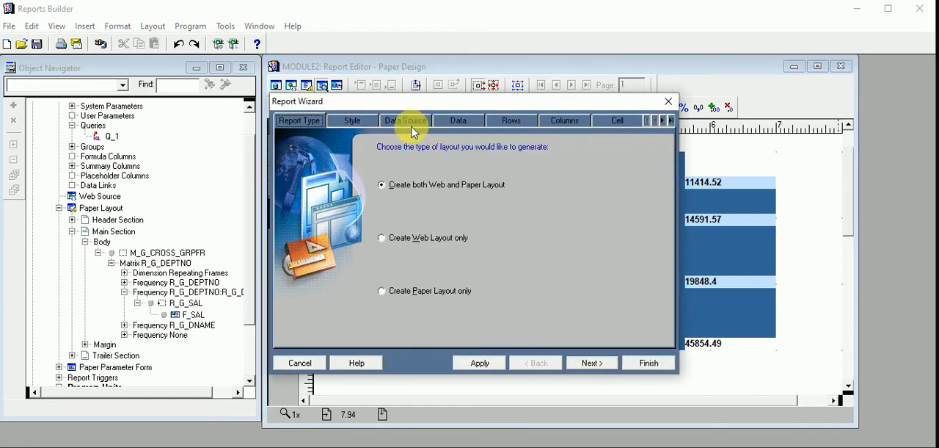
{"action": "left_click", "coordinate": [413, 127]}
{"action": "left_click", "coordinate": [358, 123]}
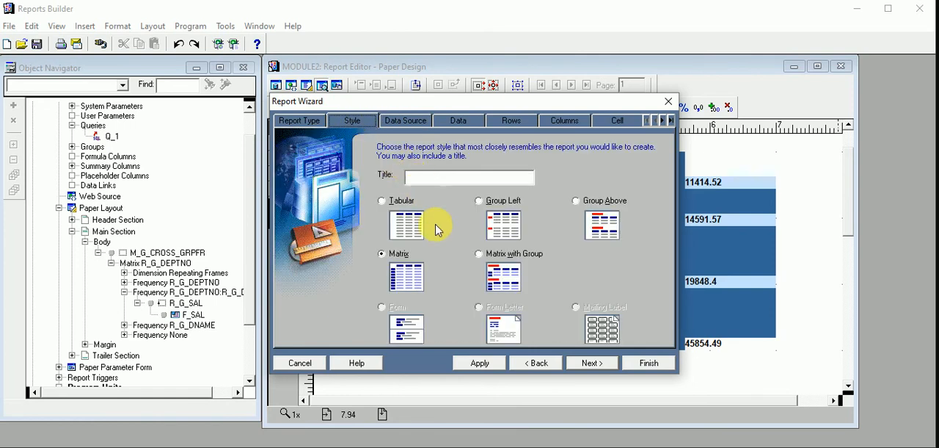
{"action": "left_click", "coordinate": [512, 120]}
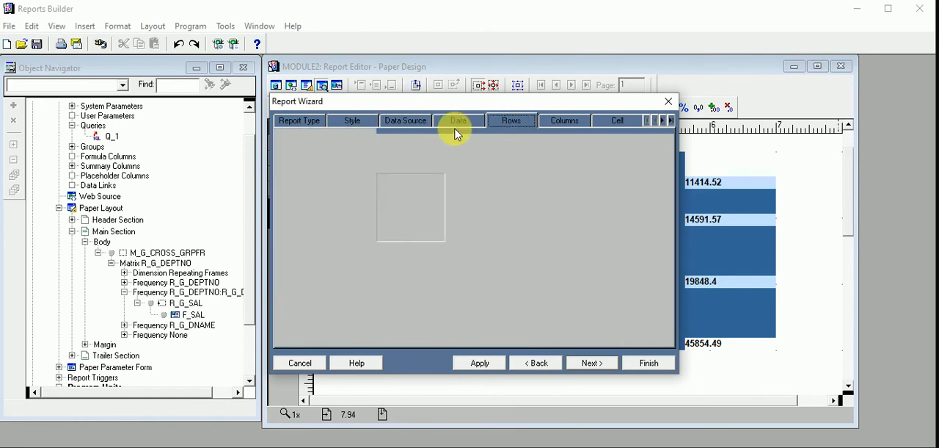
{"action": "left_click", "coordinate": [283, 122]}
{"action": "left_click", "coordinate": [362, 120]}
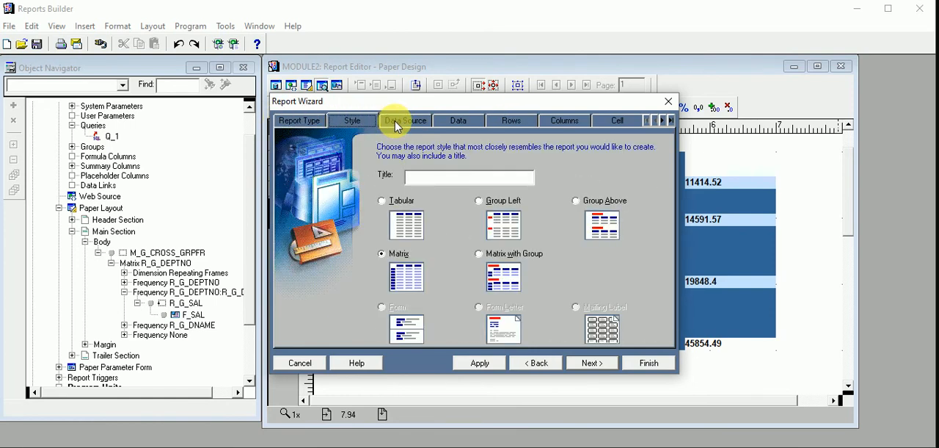
{"action": "left_click", "coordinate": [398, 122]}
{"action": "left_click", "coordinate": [460, 121]}
{"action": "left_click", "coordinate": [513, 121]}
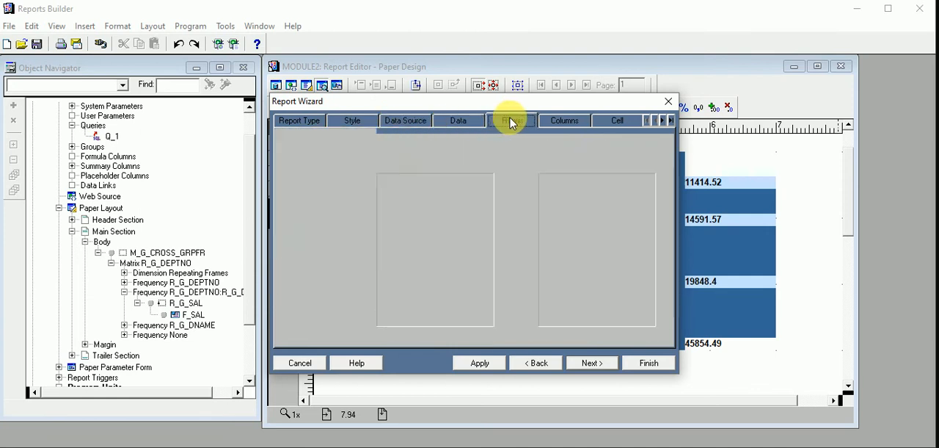
{"action": "left_click", "coordinate": [562, 121]}
{"action": "left_click", "coordinate": [613, 121]}
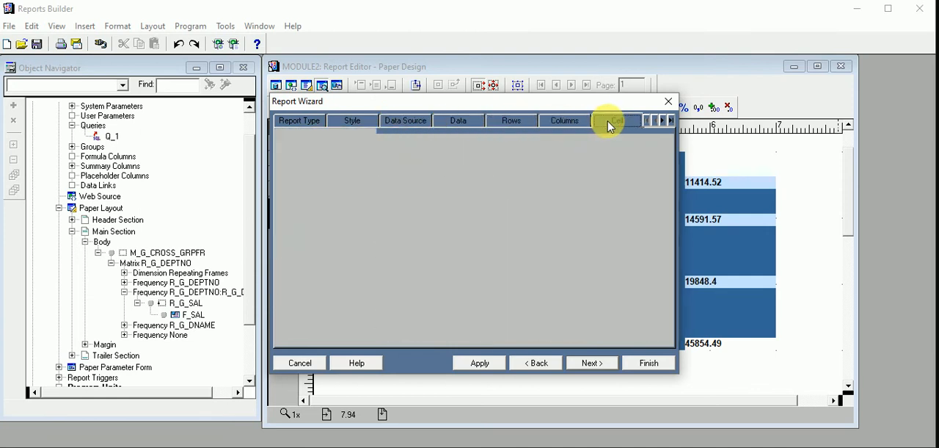
{"action": "left_click", "coordinate": [665, 120]}
{"action": "left_click", "coordinate": [664, 122]}
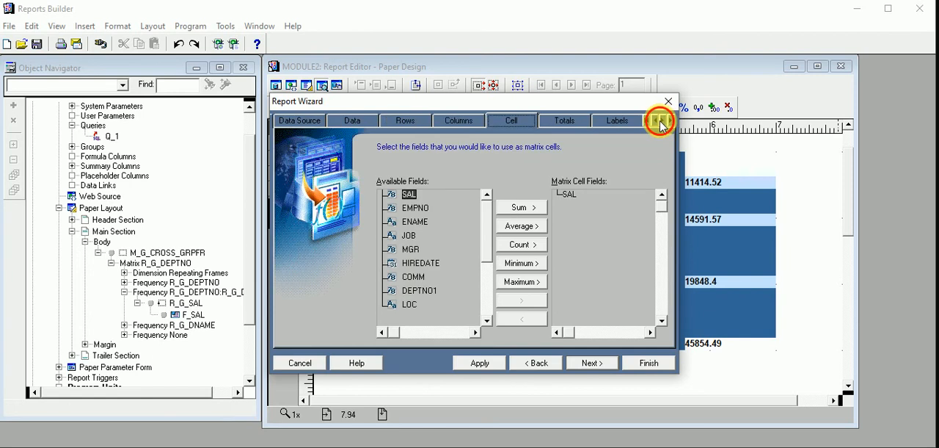
{"action": "left_click", "coordinate": [662, 122]}
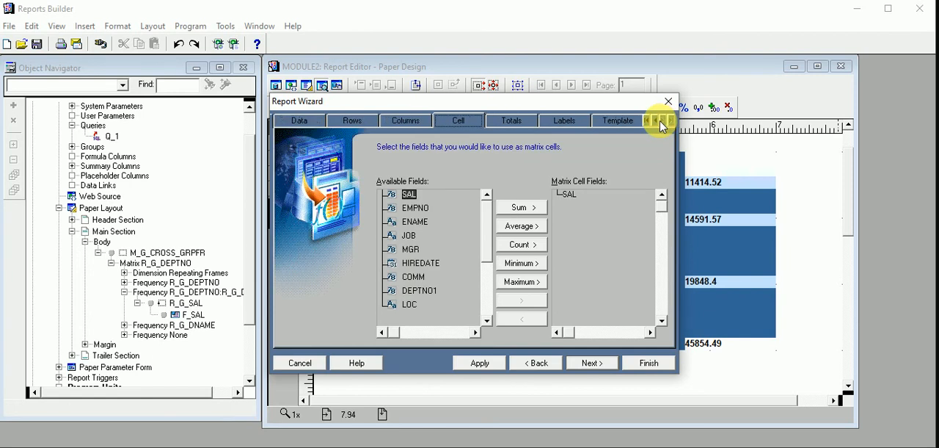
- Set the report to use no template, apply the change and regenerate the matrix
{"action": "left_click", "coordinate": [624, 121]}
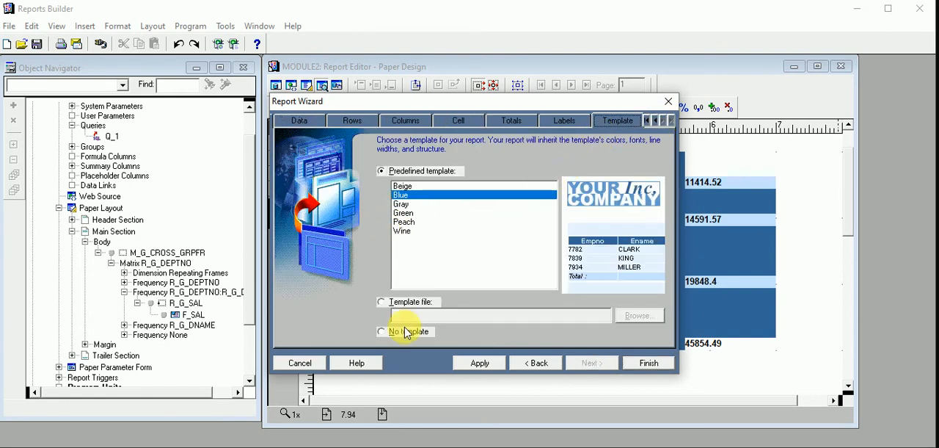
{"action": "left_click", "coordinate": [382, 301]}
{"action": "left_click", "coordinate": [383, 332]}
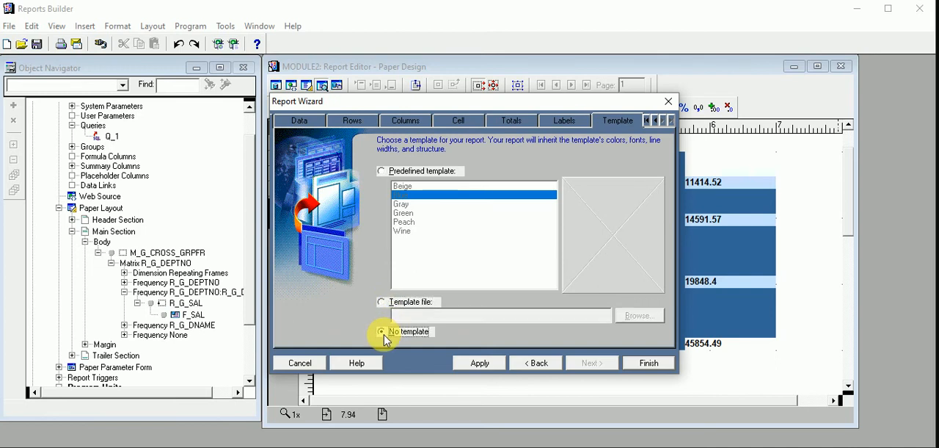
{"action": "left_click", "coordinate": [487, 364]}
{"action": "left_click", "coordinate": [653, 364]}
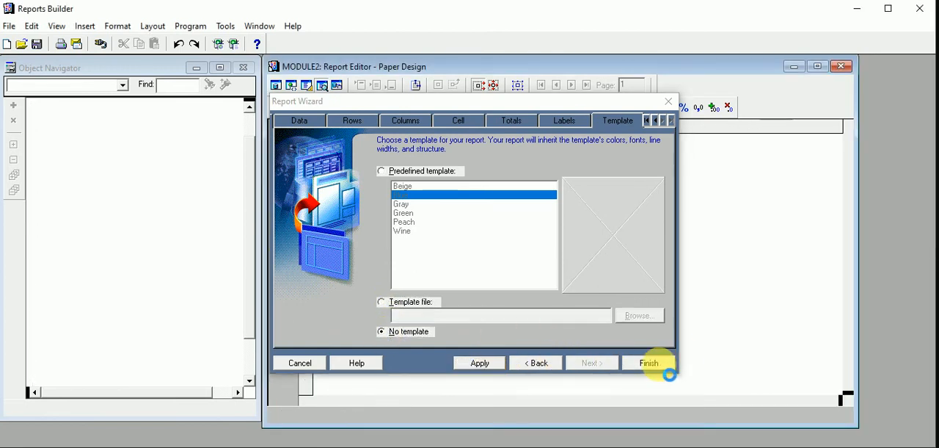
{"action": "left_click", "coordinate": [652, 364]}
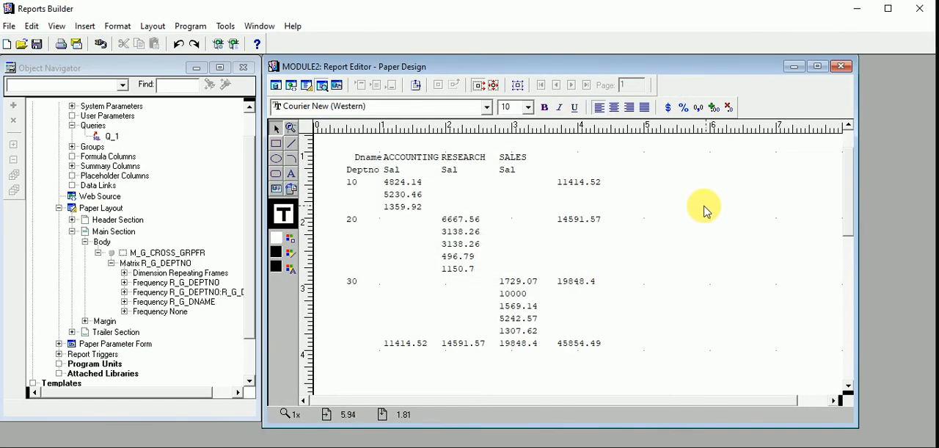
- Give the department number, salary, row total, column total and grand total fields a black border line
{"action": "left_click", "coordinate": [358, 184]}
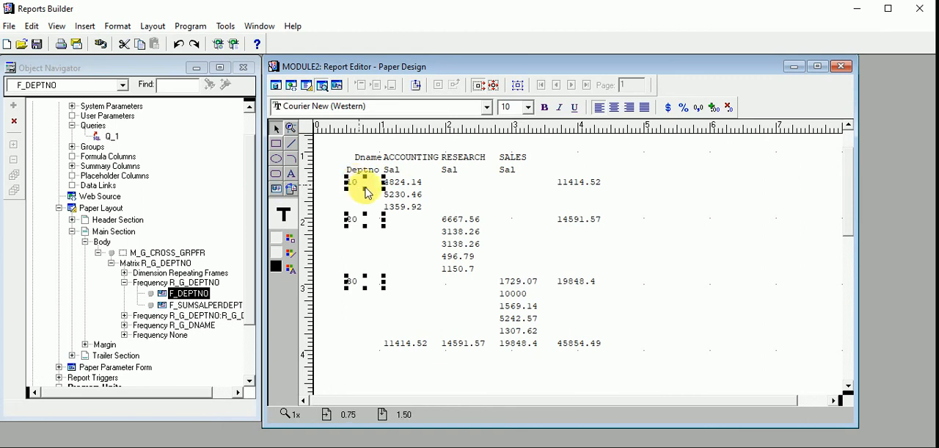
{"action": "left_click", "coordinate": [535, 266]}
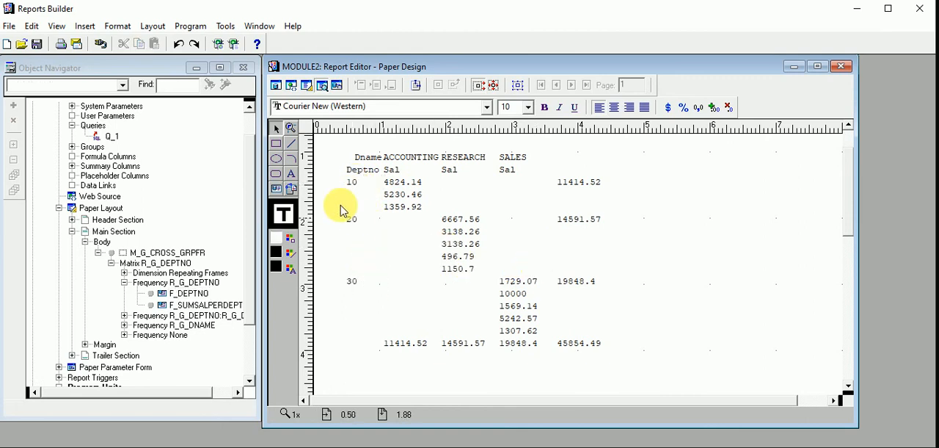
{"action": "left_click", "coordinate": [356, 184]}
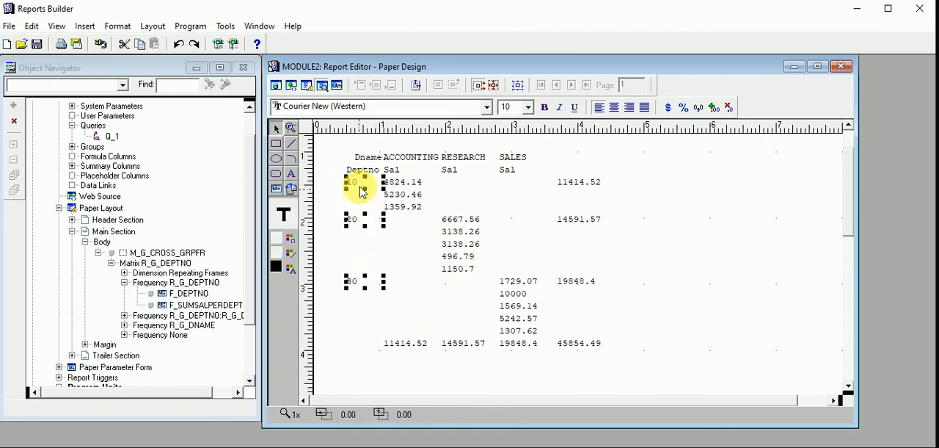
{"action": "left_click", "coordinate": [416, 184], "text": "shift"}
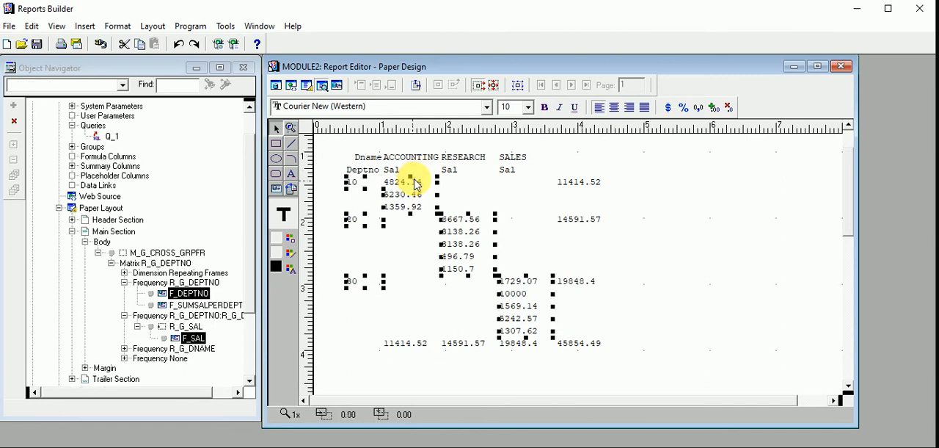
{"action": "left_click", "coordinate": [563, 185], "text": "shift"}
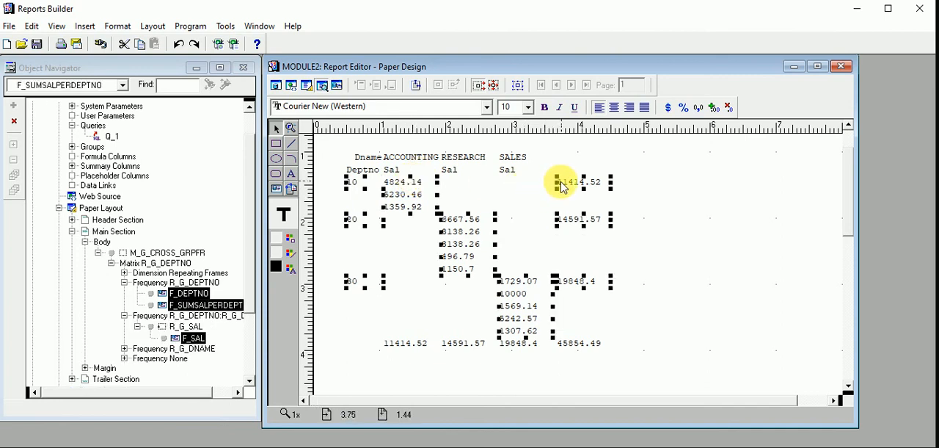
{"action": "left_click", "coordinate": [464, 349], "text": "shift"}
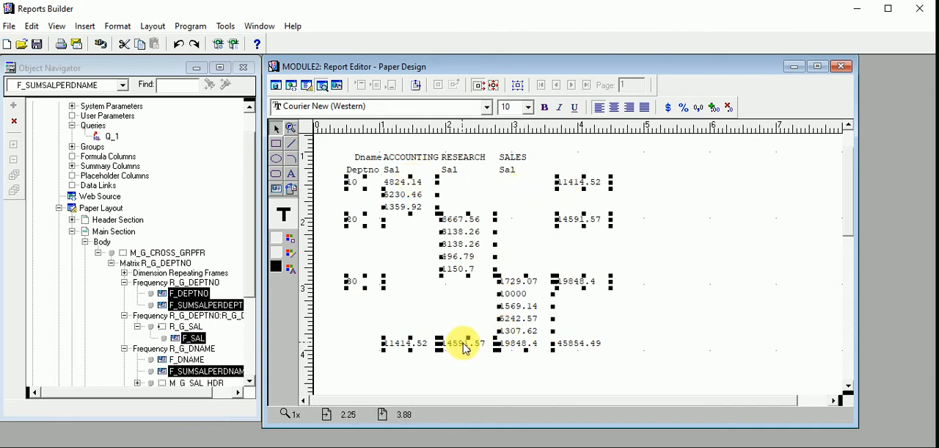
{"action": "left_click", "coordinate": [572, 346], "text": "shift"}
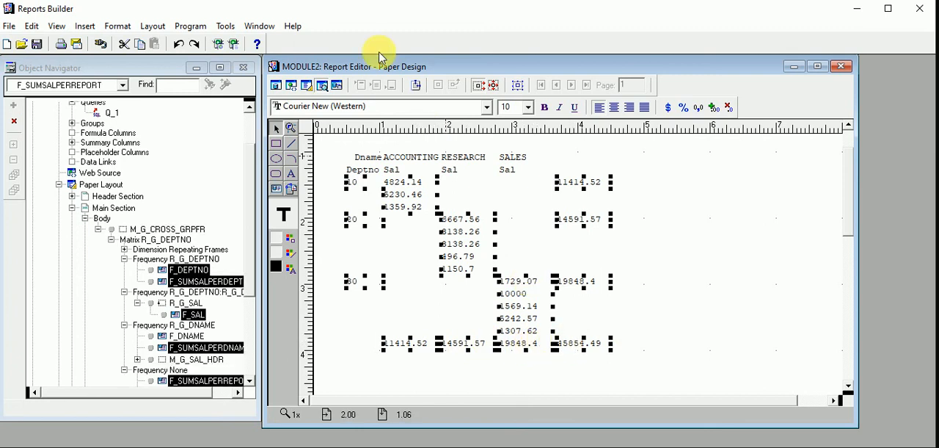
{"action": "left_click", "coordinate": [291, 253]}
{"action": "left_click", "coordinate": [308, 254]}
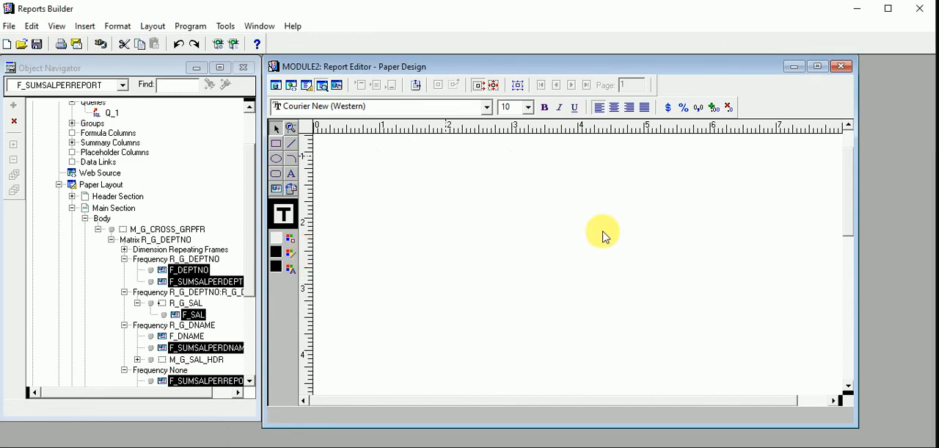
{"action": "left_click", "coordinate": [682, 225]}
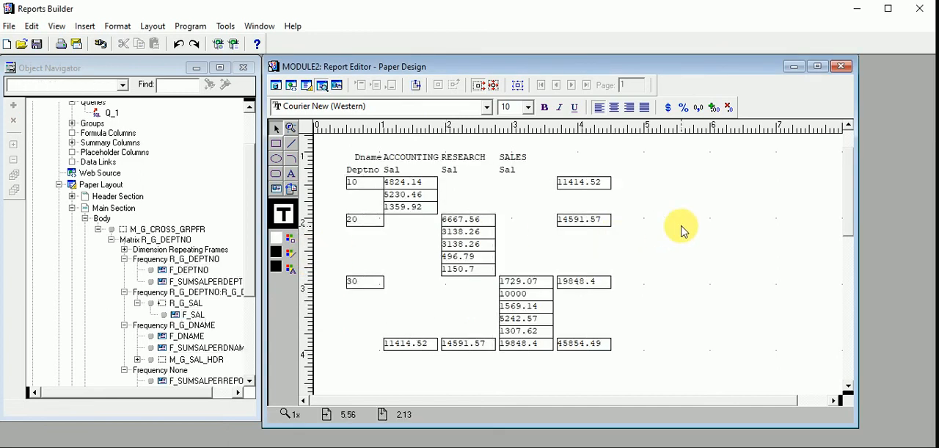
- Examine the bordered salary, department number and total fields of the matrix
{"action": "left_click", "coordinate": [419, 185]}
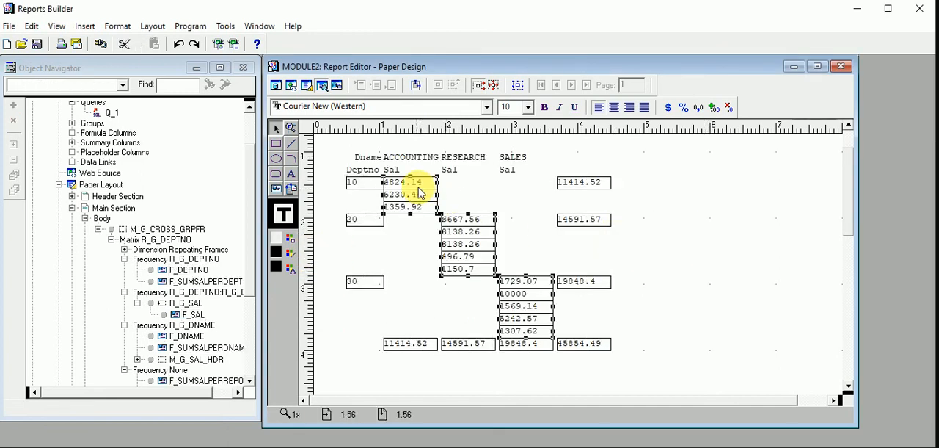
{"action": "left_click", "coordinate": [356, 184]}
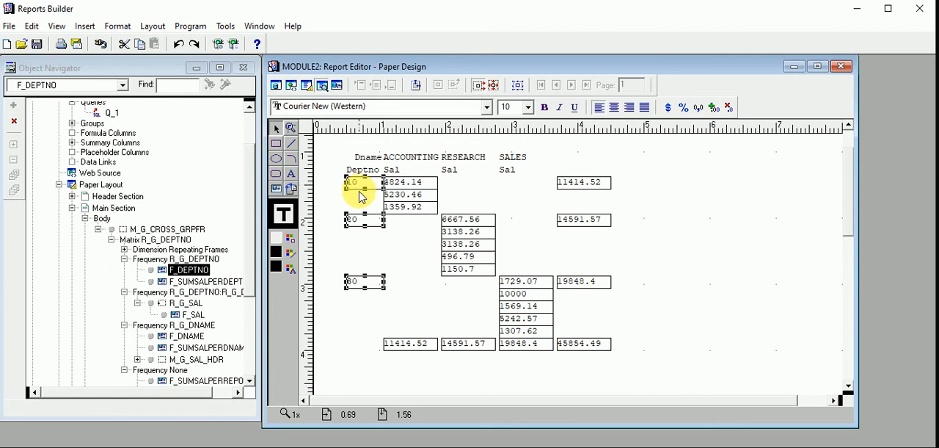
{"action": "left_click", "coordinate": [624, 193]}
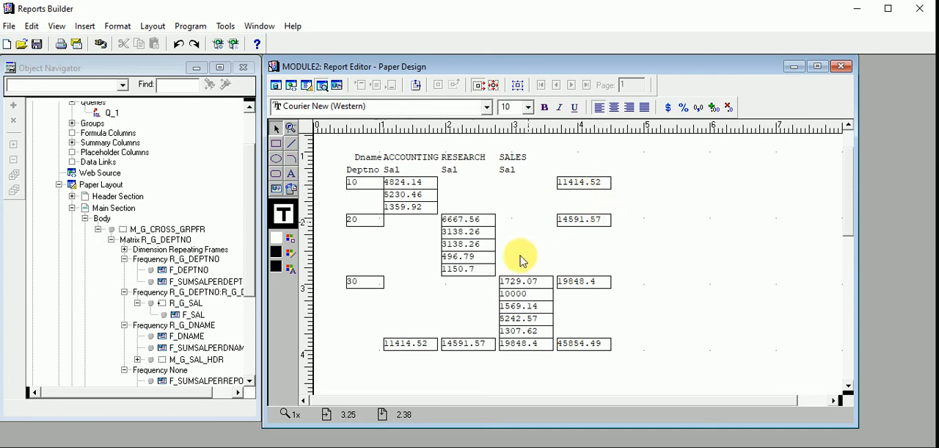
{"action": "left_click", "coordinate": [512, 348]}
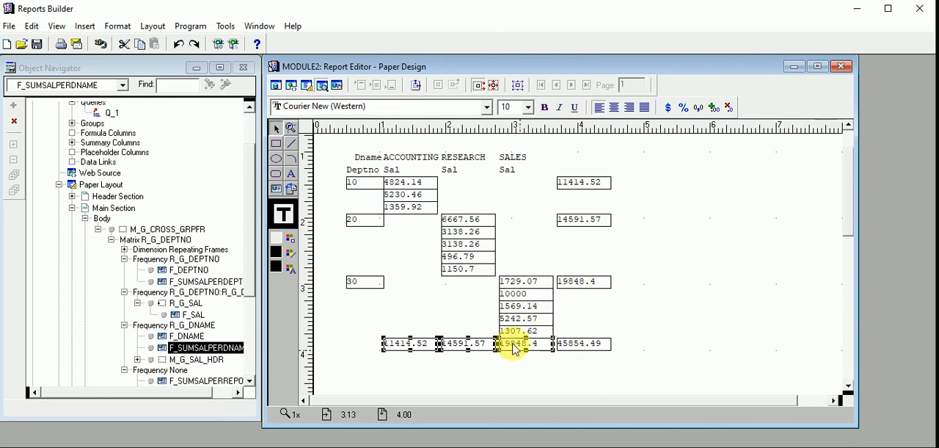
{"action": "left_click", "coordinate": [380, 353]}
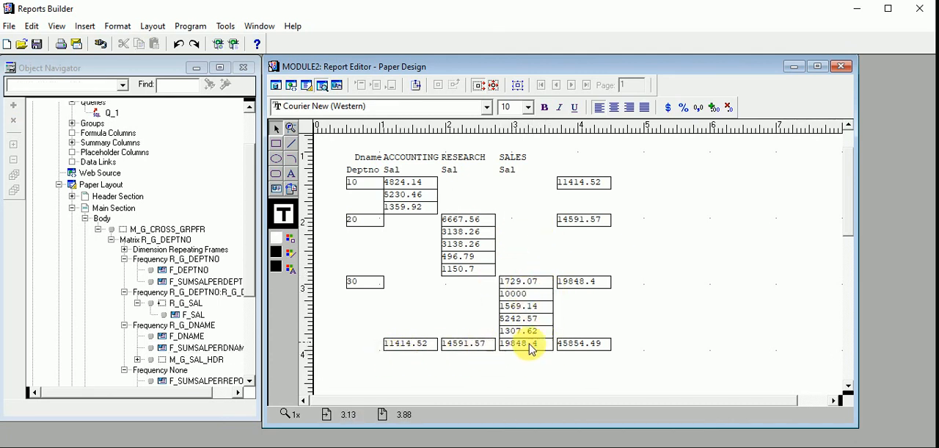
{"action": "left_click", "coordinate": [594, 346]}
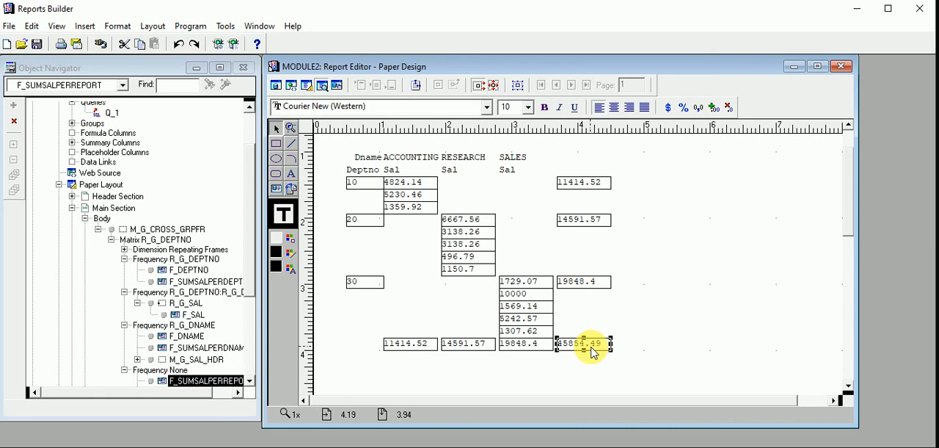
{"action": "left_click", "coordinate": [526, 338]}
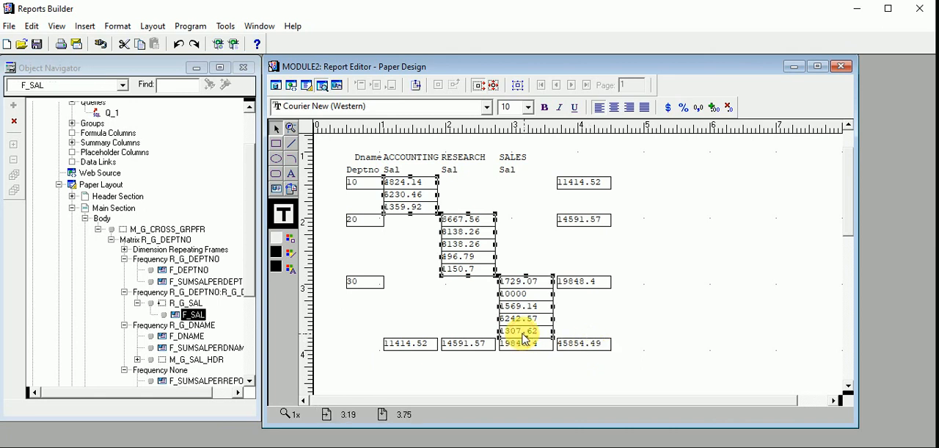
{"action": "left_click", "coordinate": [673, 209]}
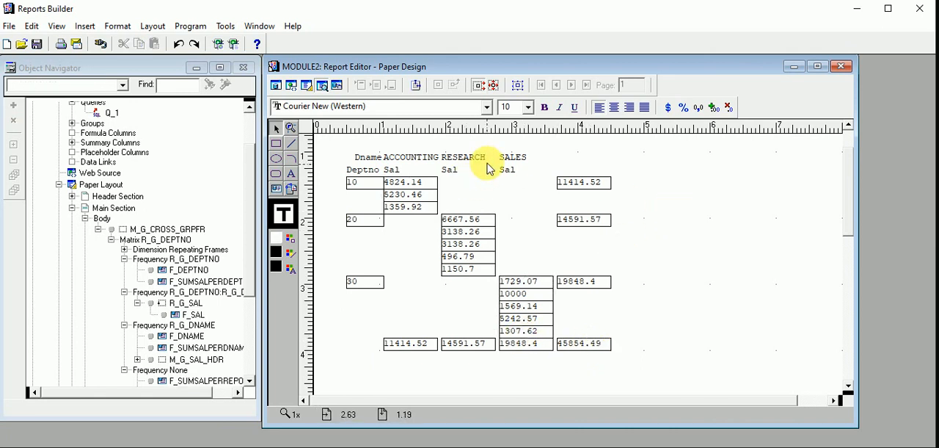